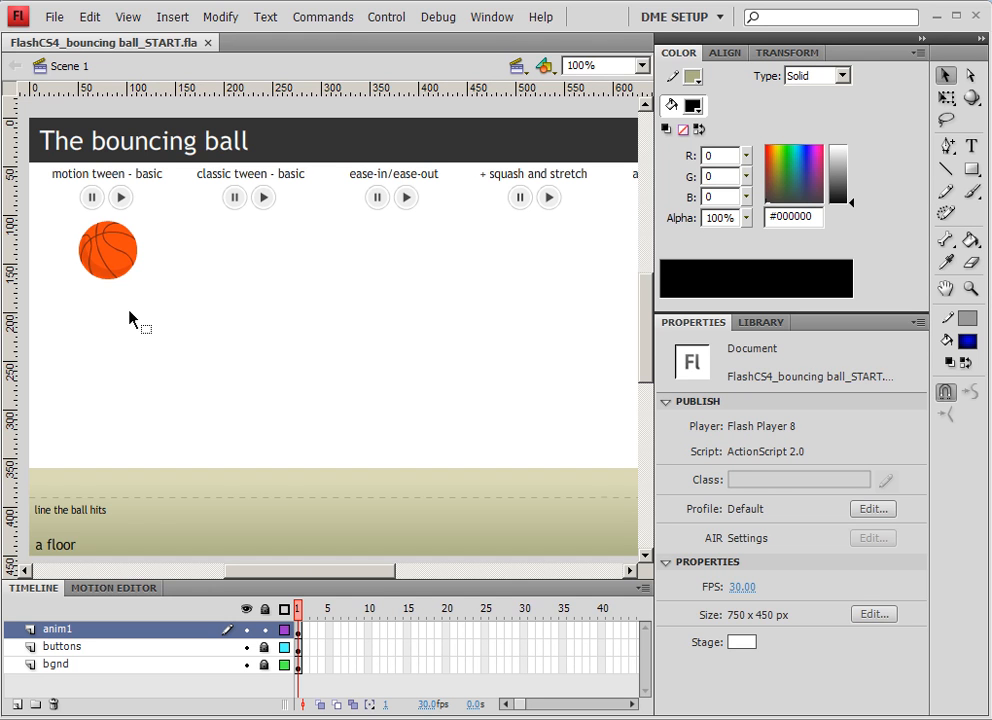
# Step: Create a motion tween for the basketball starting at frame 1 of the anim1 layer
pyautogui.click(120, 265)
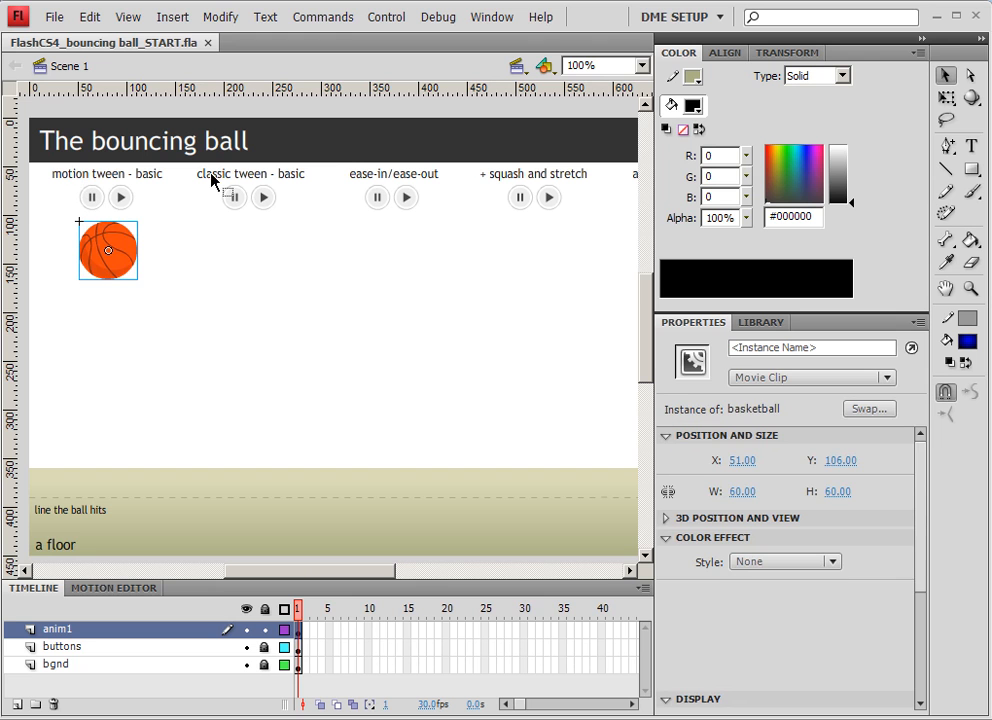
pyautogui.click(205, 272)
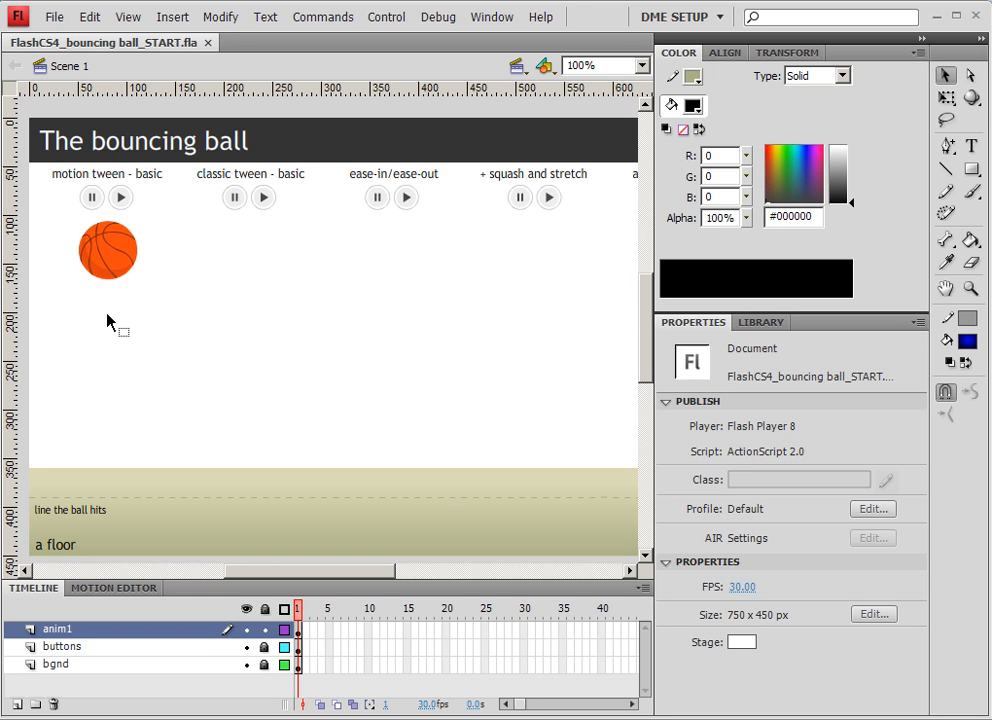
pyautogui.click(115, 238)
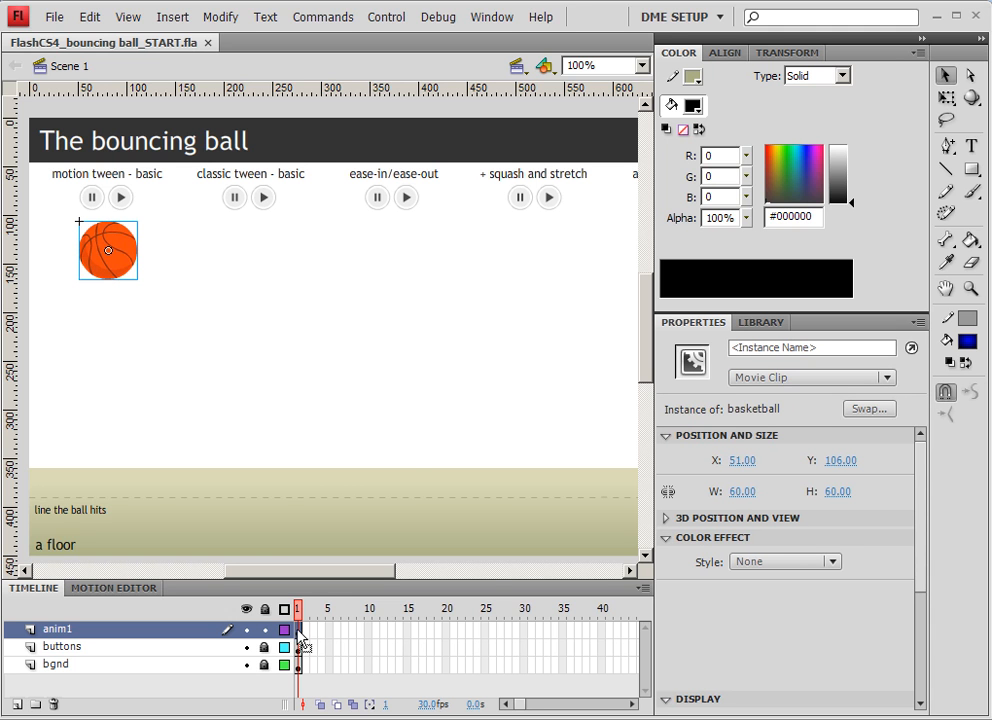
pyautogui.rightClick(299, 634)
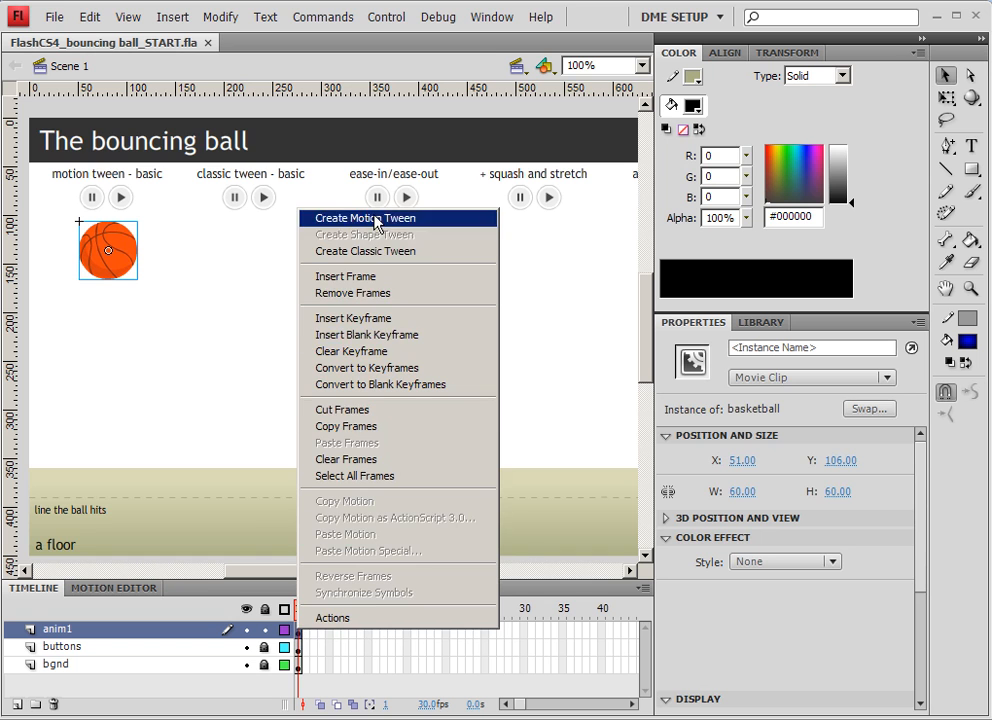
pyautogui.click(318, 219)
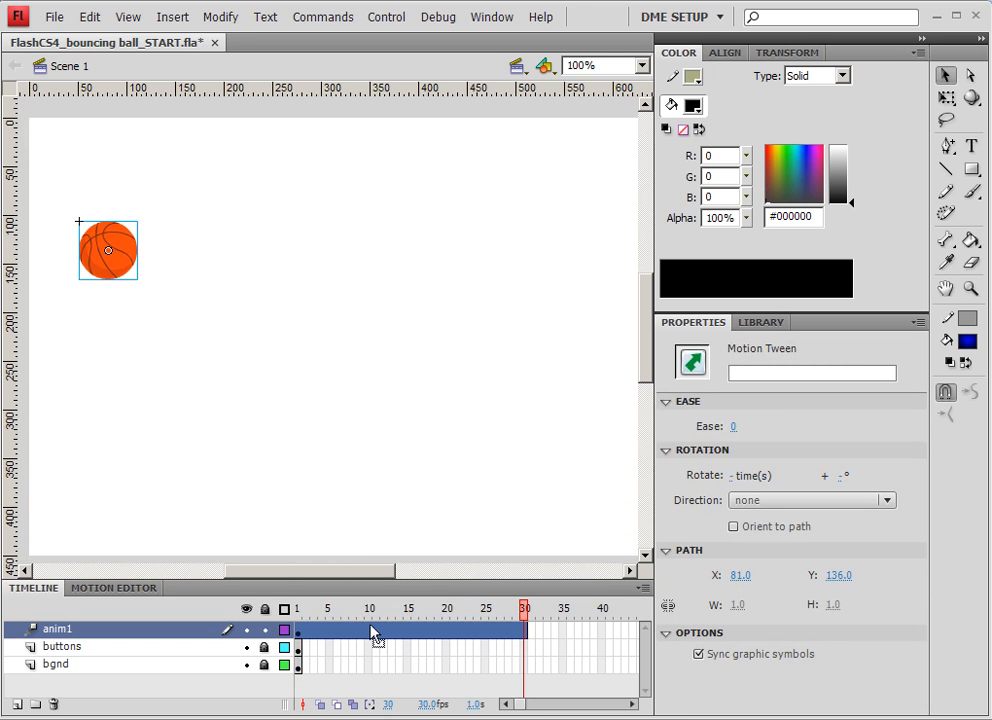
# Step: Extend the buttons and bgnd layers to frame 30 by inserting frames
pyautogui.moveTo(370, 609); pyautogui.dragTo(528, 637)
pyautogui.click(529, 638)
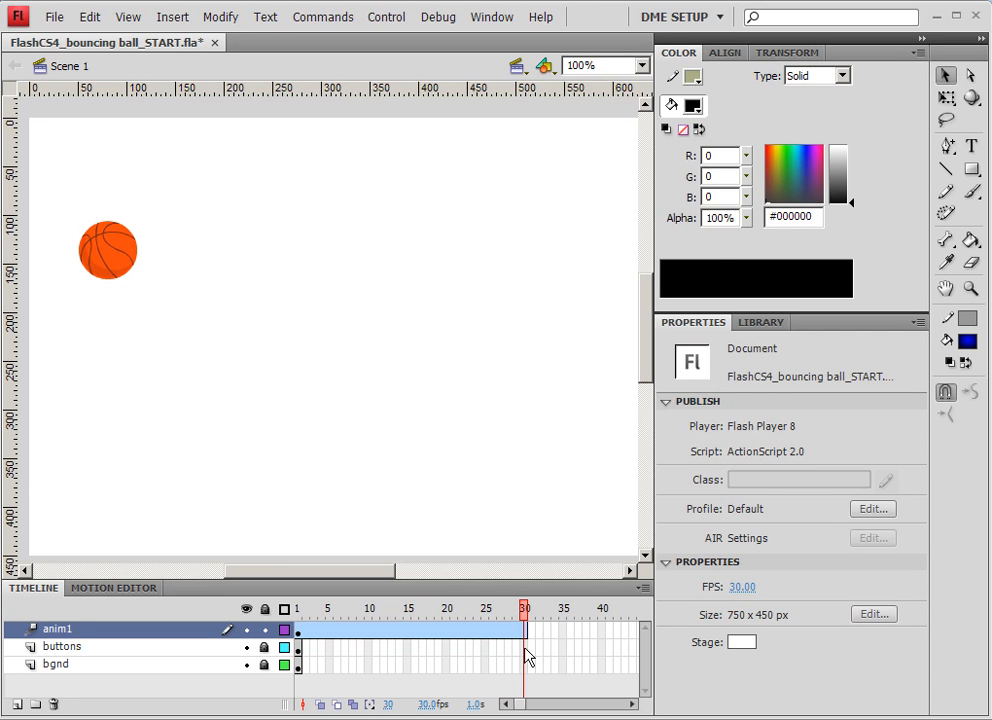
pyautogui.click(525, 650)
pyautogui.click(526, 666)
pyautogui.rightClick(525, 670)
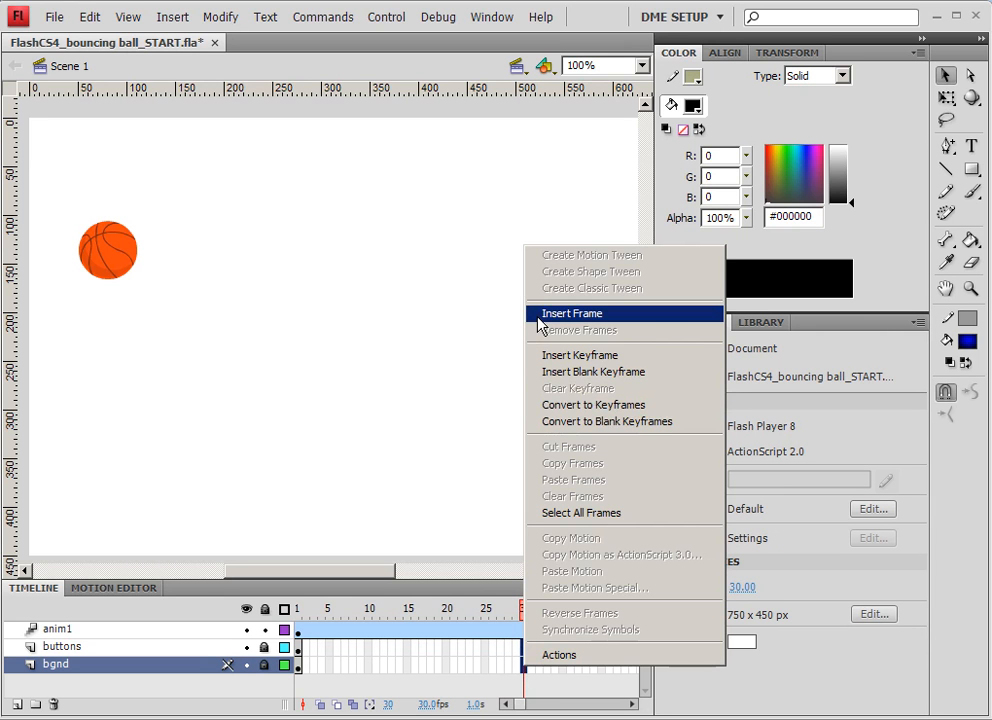
pyautogui.click(571, 314)
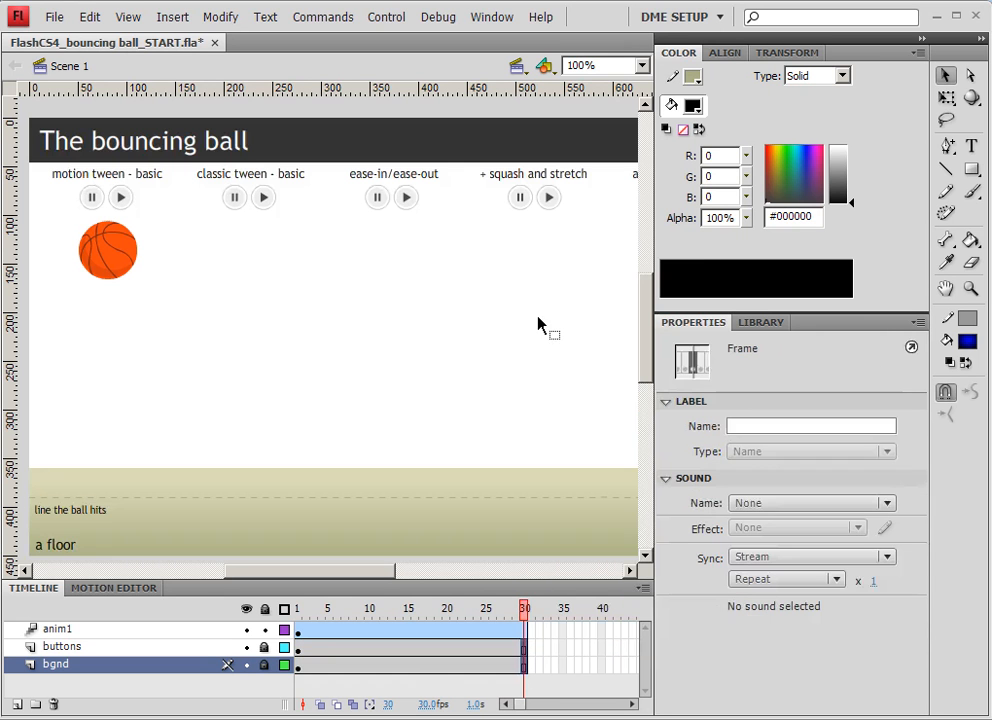
# Step: Set a position keyframe at frame 30 of anim1 by nudging the basketball up one pixel and back to its starting spot
pyautogui.click(527, 630)
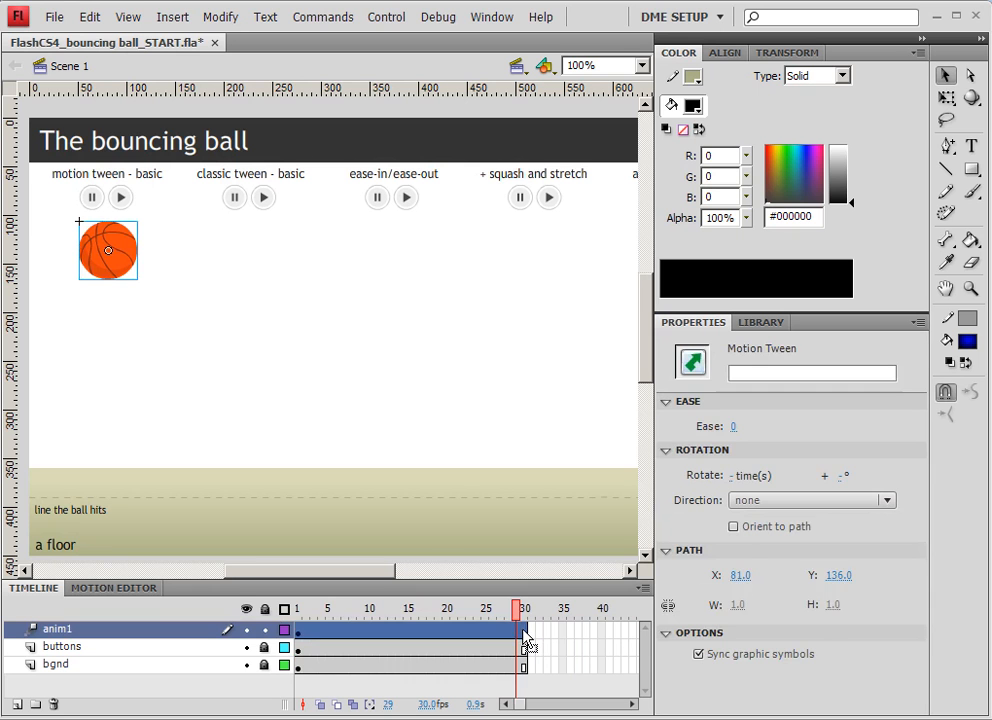
pyautogui.click(133, 279)
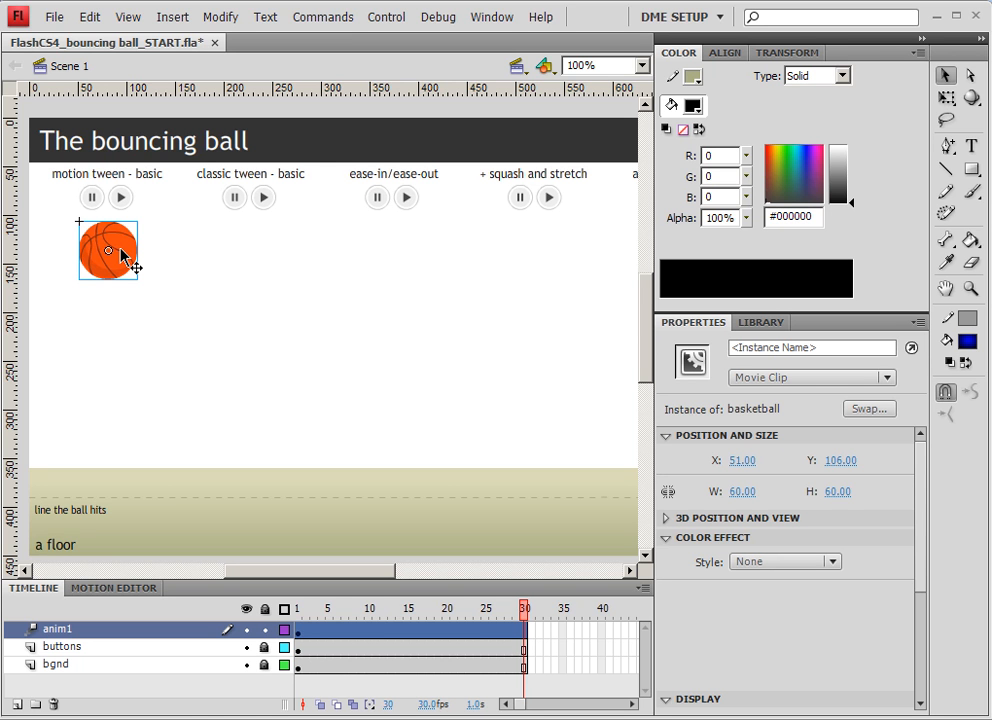
pyautogui.press('Up')
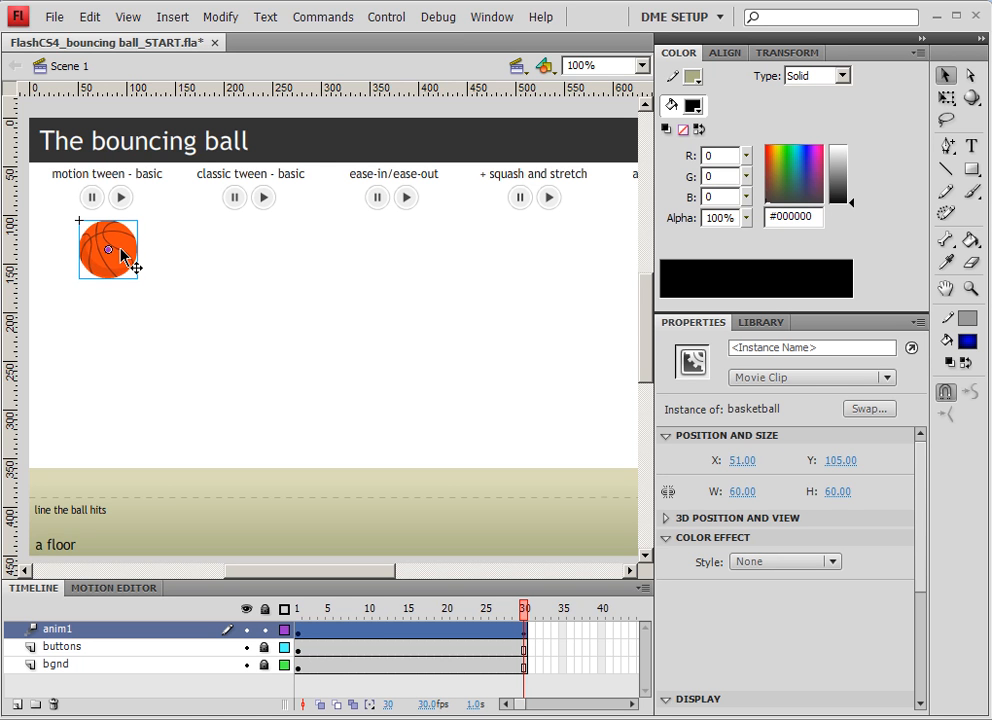
pyautogui.press('Down')
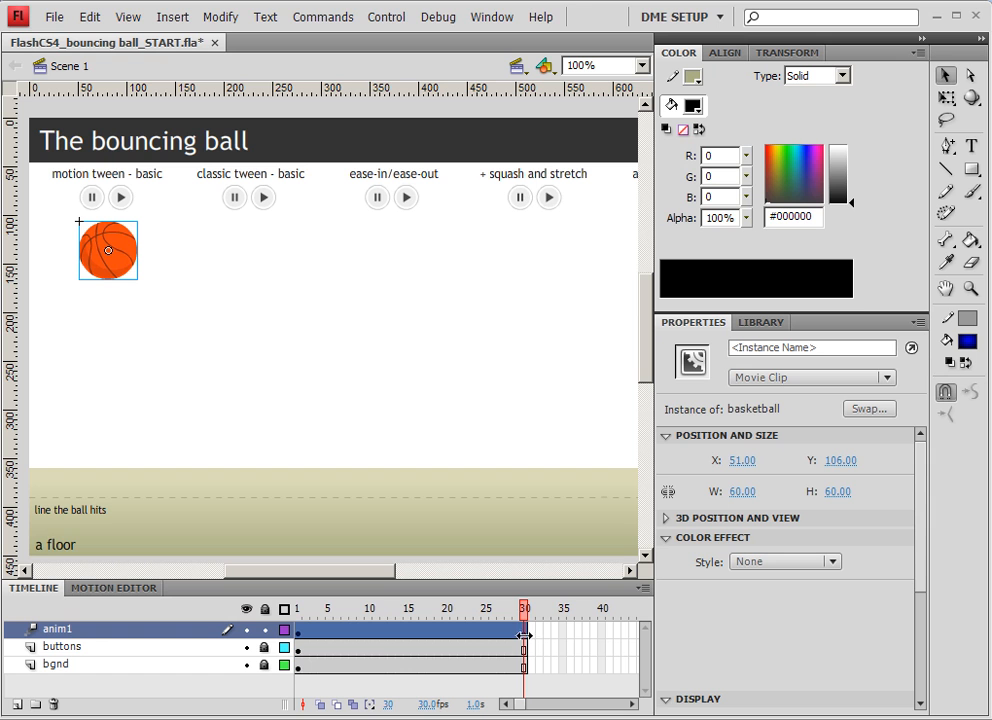
# Step: At frame 15 of anim1, move the basketball straight down to rest on the dashed floor line, at about Y 330, and return to frame 1
pyautogui.moveTo(526, 608); pyautogui.dragTo(409, 612)
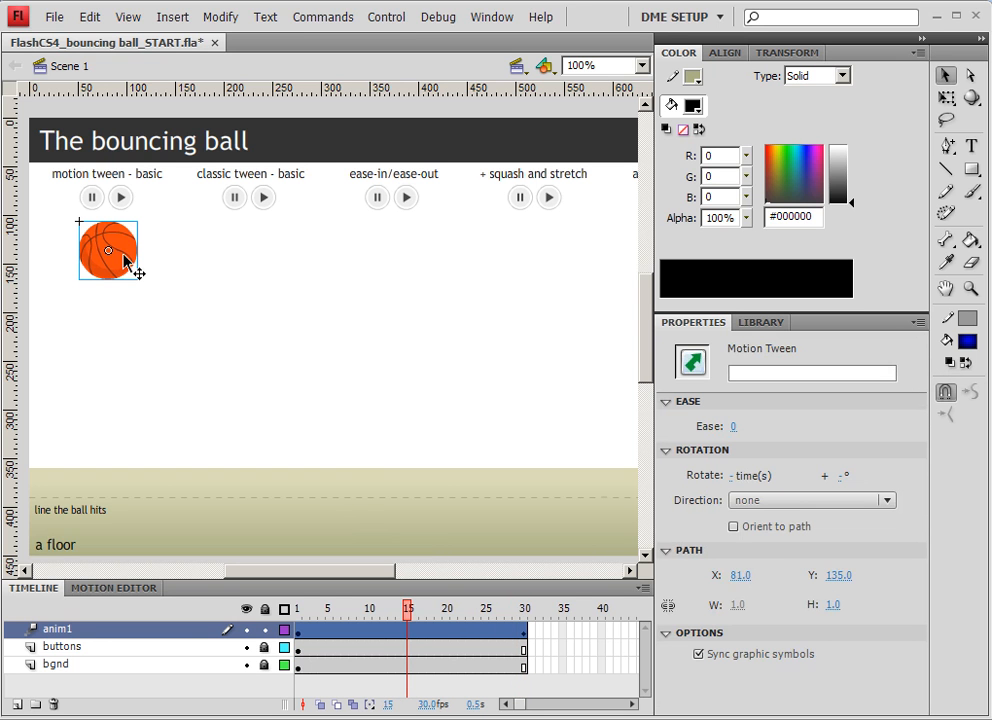
pyautogui.moveTo(127, 262); pyautogui.dragTo(127, 480)
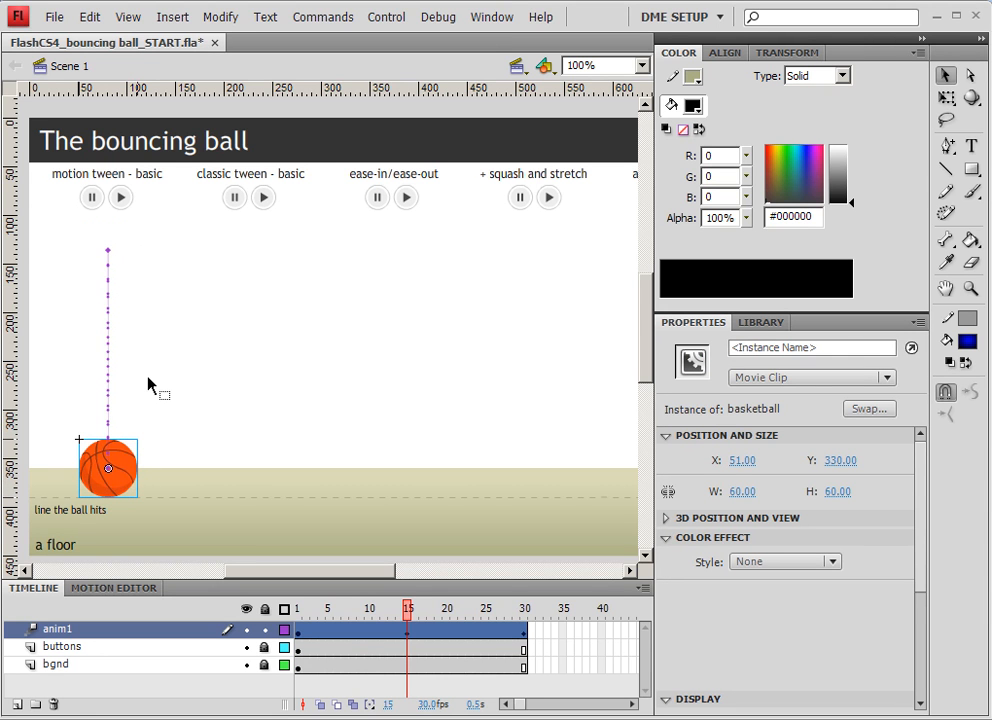
pyautogui.moveTo(298, 608); pyautogui.dragTo(272, 628)
pyautogui.click(226, 424)
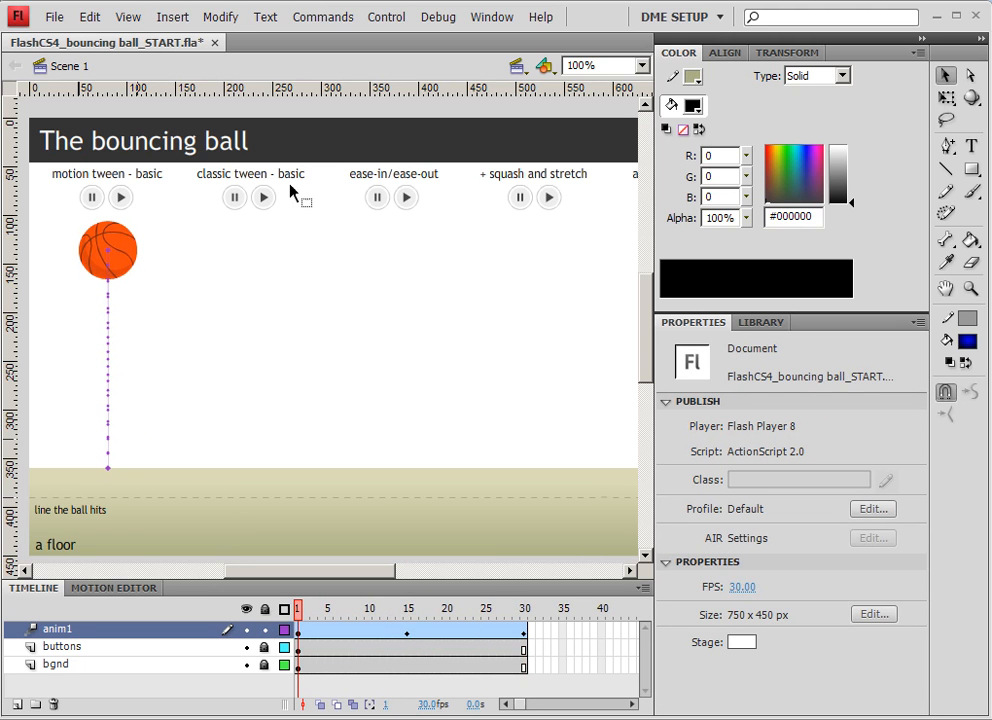
# Step: Add a new layer above anim1 and name it anim2
pyautogui.click(16, 704)
pyautogui.doubleClick(60, 630)
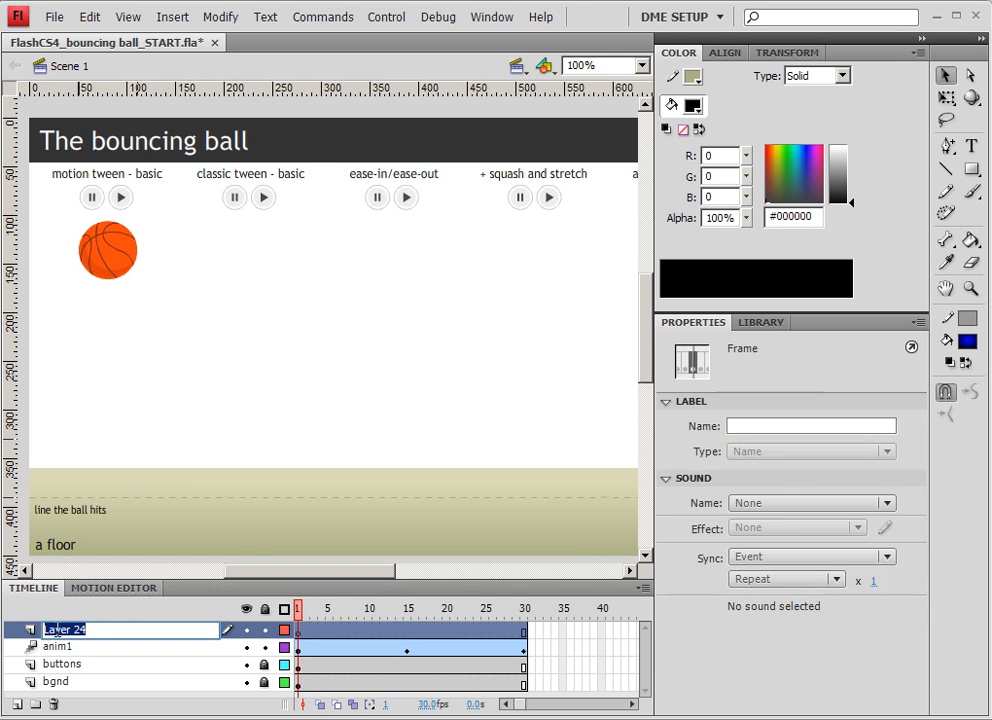
pyautogui.write('anim2')
pyautogui.press('Return')
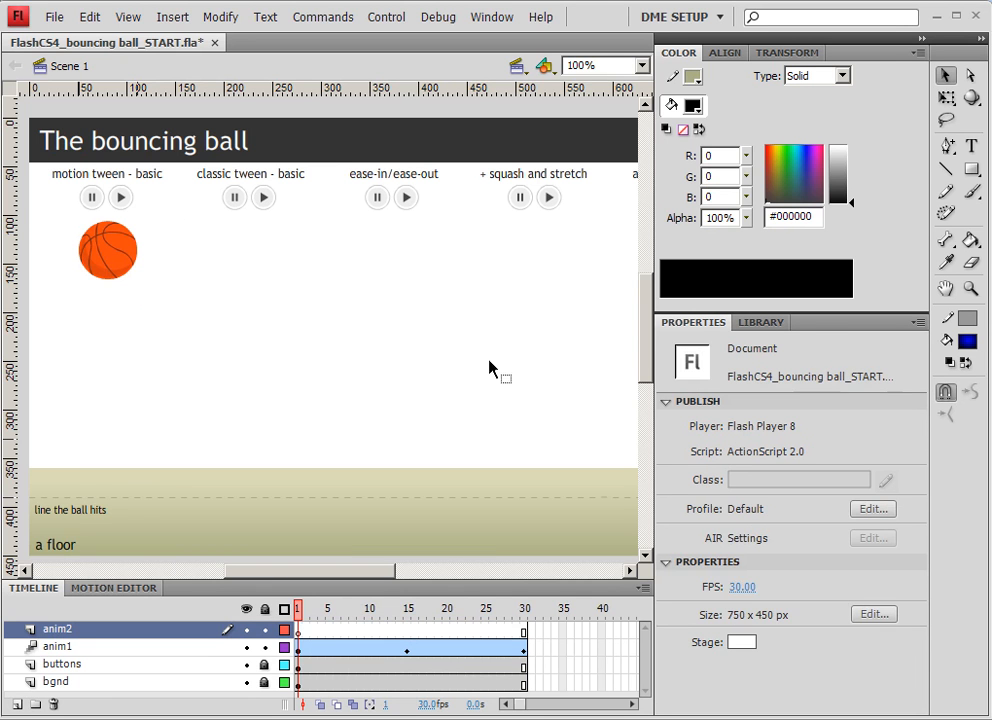
# Step: Place a basketball from the library on anim2 beneath the "classic tween - basic" controls, level with the first ball
pyautogui.click(760, 322)
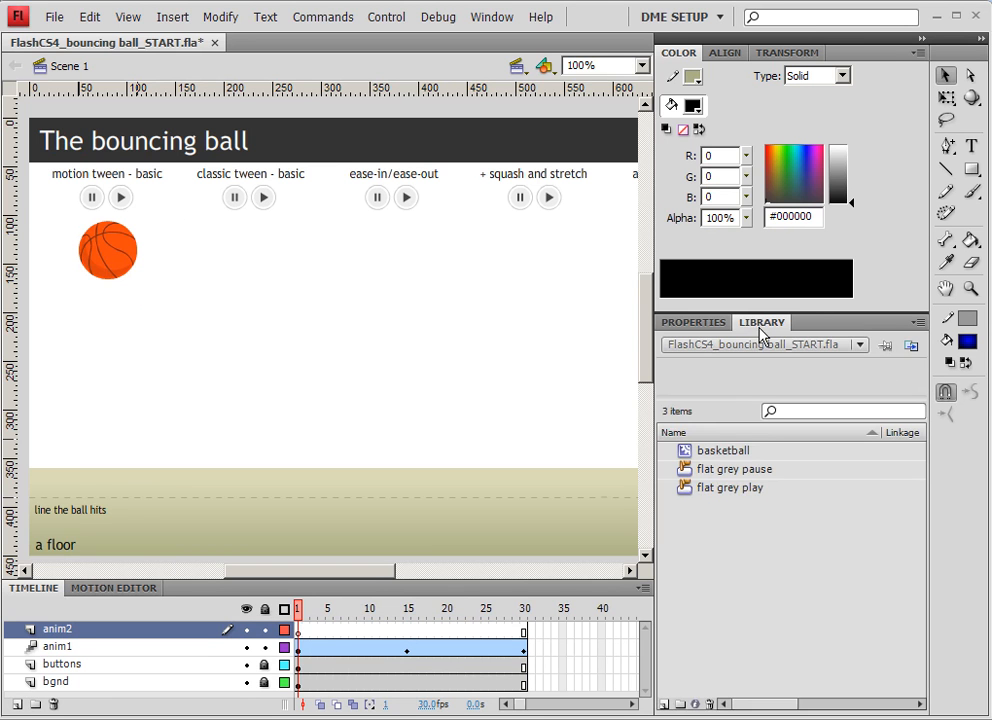
pyautogui.moveTo(676, 453); pyautogui.dragTo(248, 238)
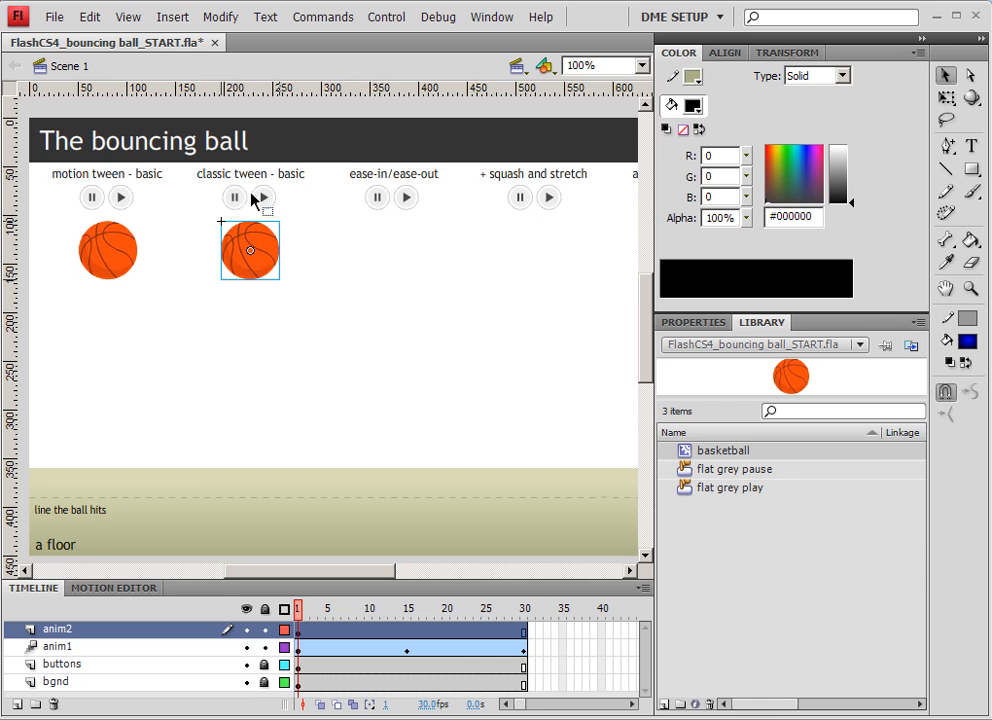
pyautogui.click(350, 310)
pyautogui.click(236, 246)
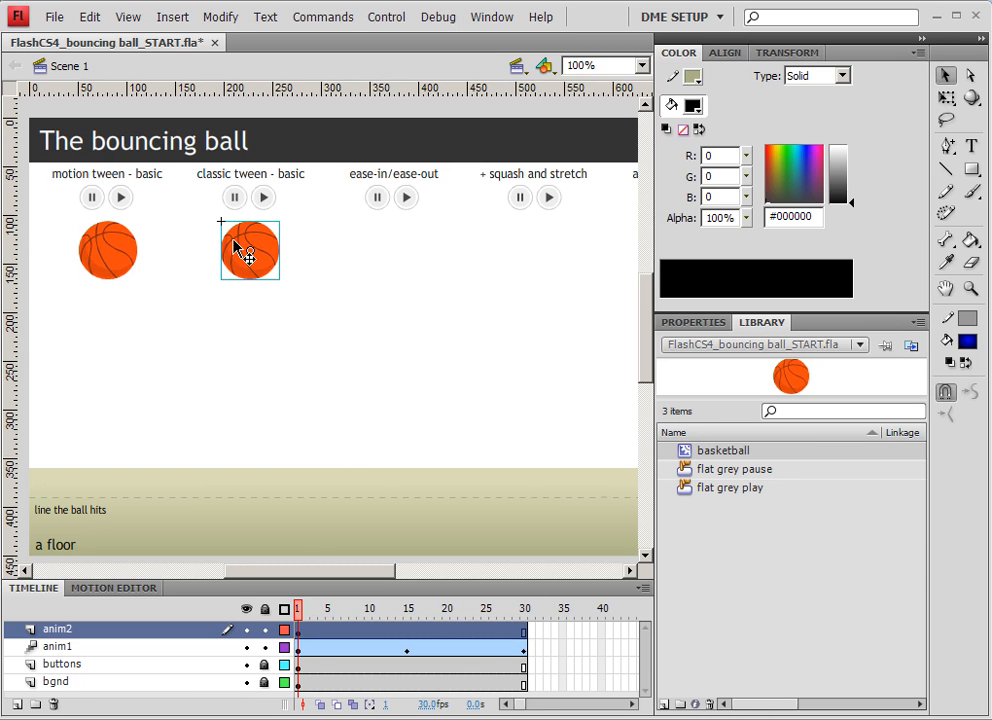
# Step: Insert a keyframe at frame 30 of the anim2 layer
pyautogui.click(300, 628)
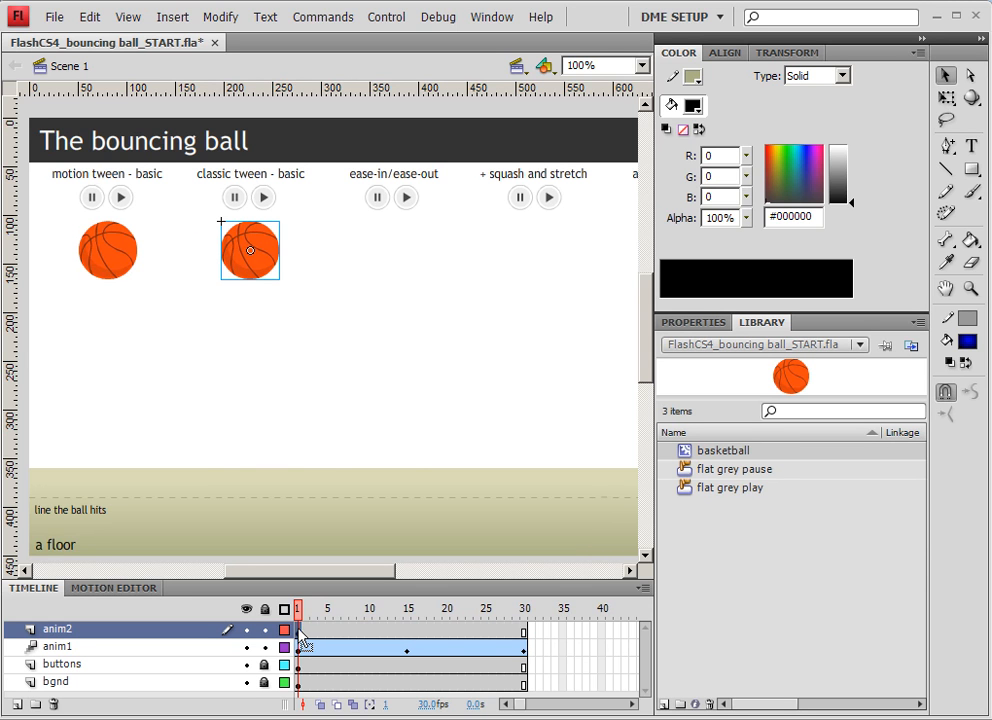
pyautogui.rightClick(525, 637)
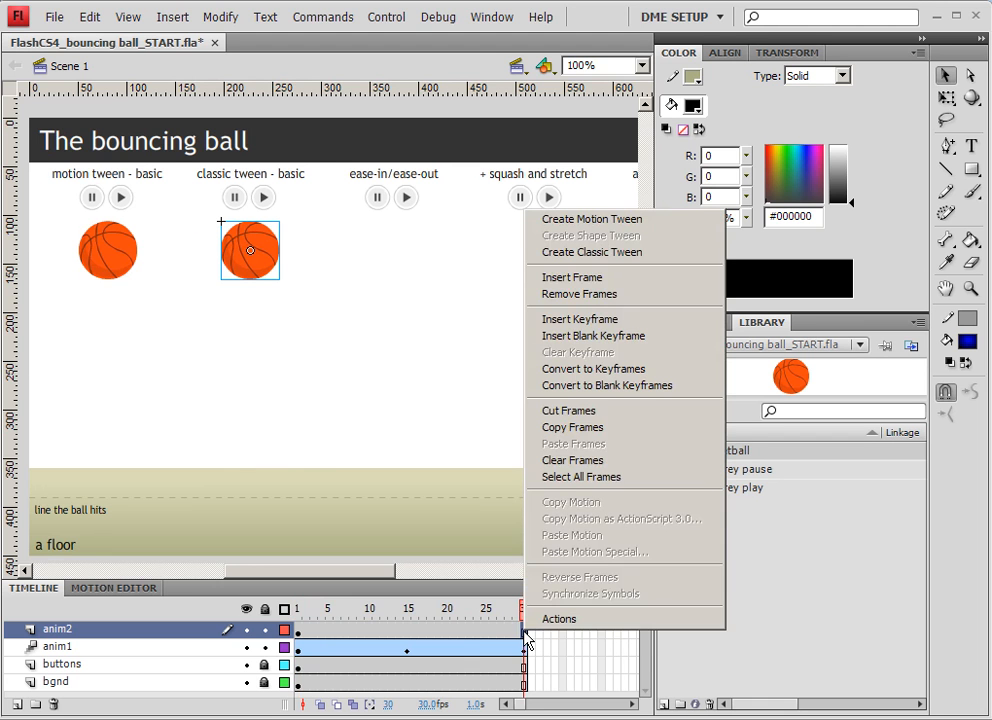
pyautogui.click(549, 320)
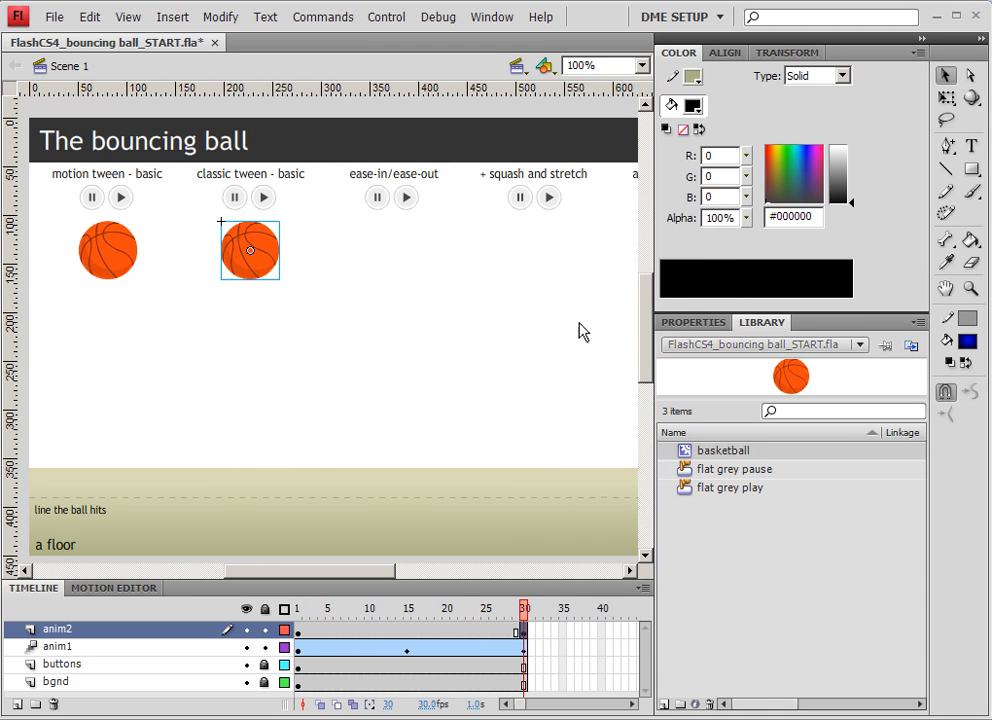
# Step: Insert a keyframe at frame 15 of anim2 and move its basketball straight down onto the dashed floor line
pyautogui.click(406, 632)
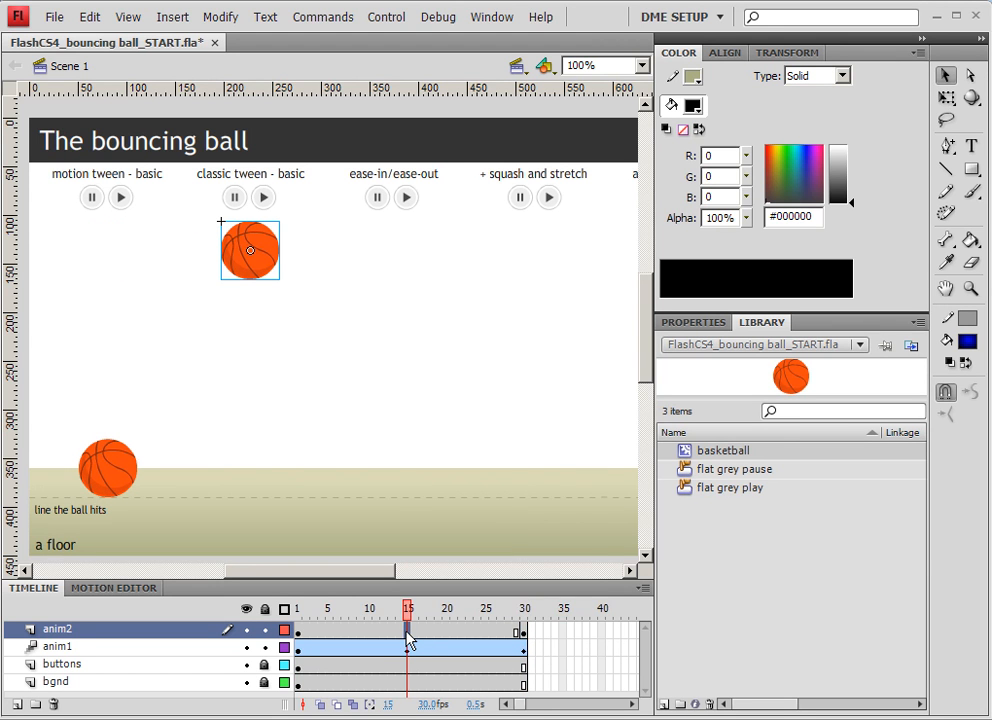
pyautogui.rightClick(407, 631)
pyautogui.click(471, 336)
pyautogui.moveTo(268, 250); pyautogui.dragTo(270, 461)
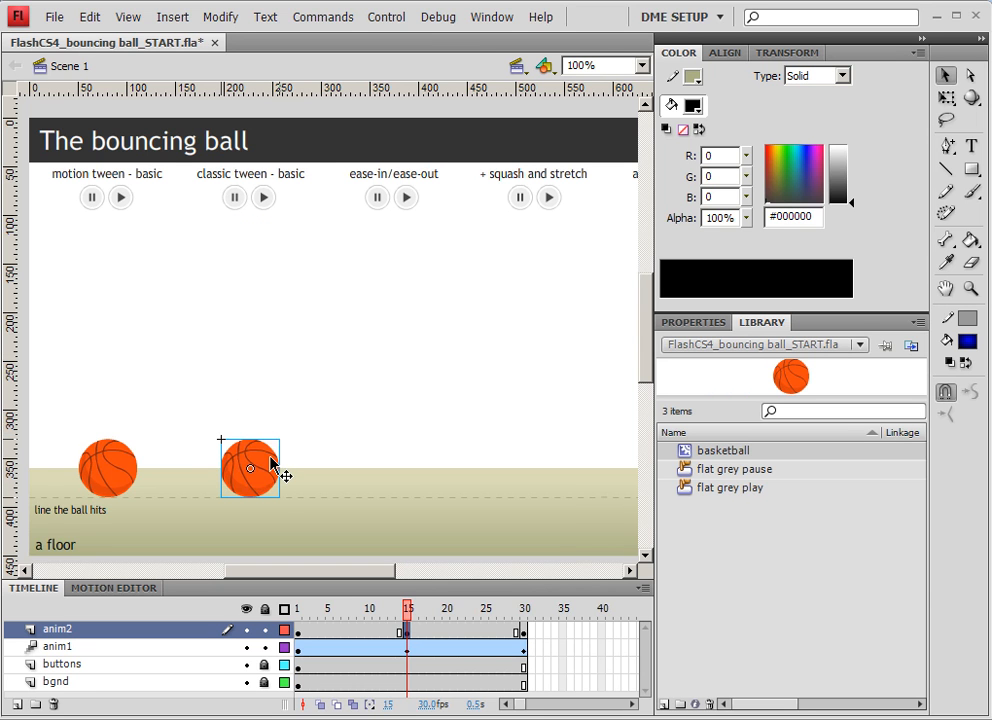
# Step: Create classic tweens on anim2 between frames 1 and 15 and between frames 15 and 30
pyautogui.rightClick(362, 634)
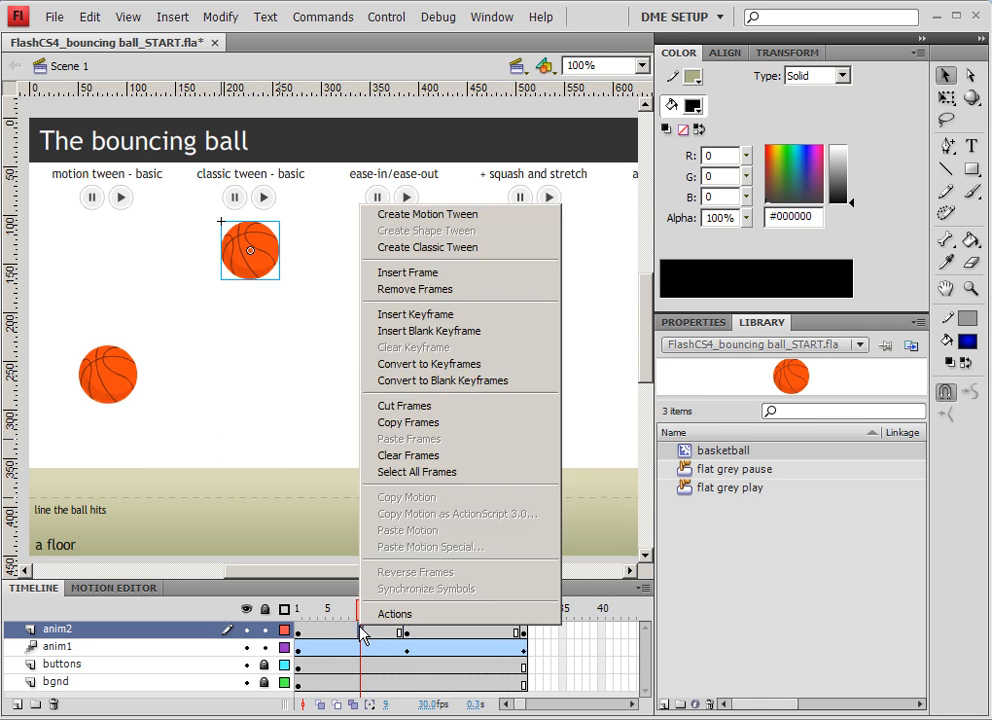
pyautogui.click(428, 247)
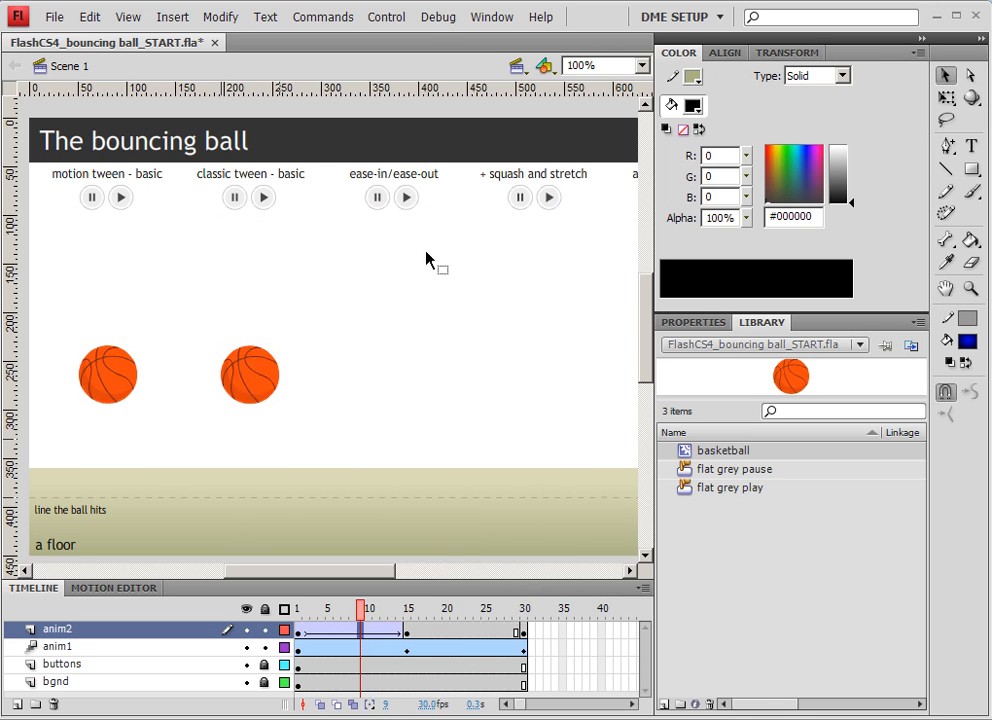
pyautogui.rightClick(460, 632)
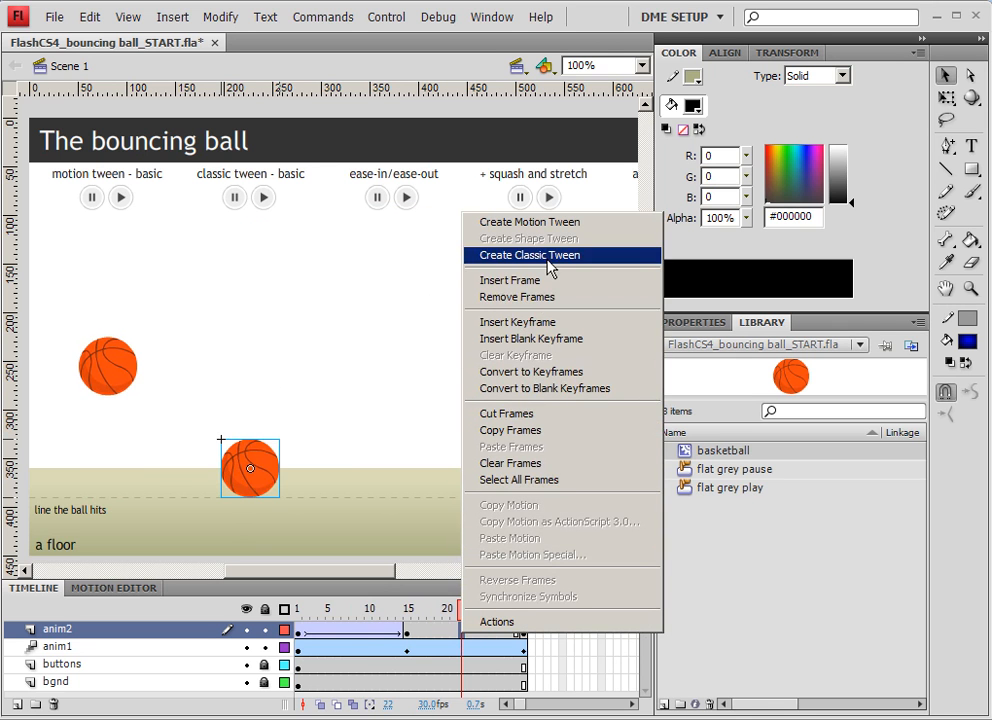
pyautogui.click(548, 256)
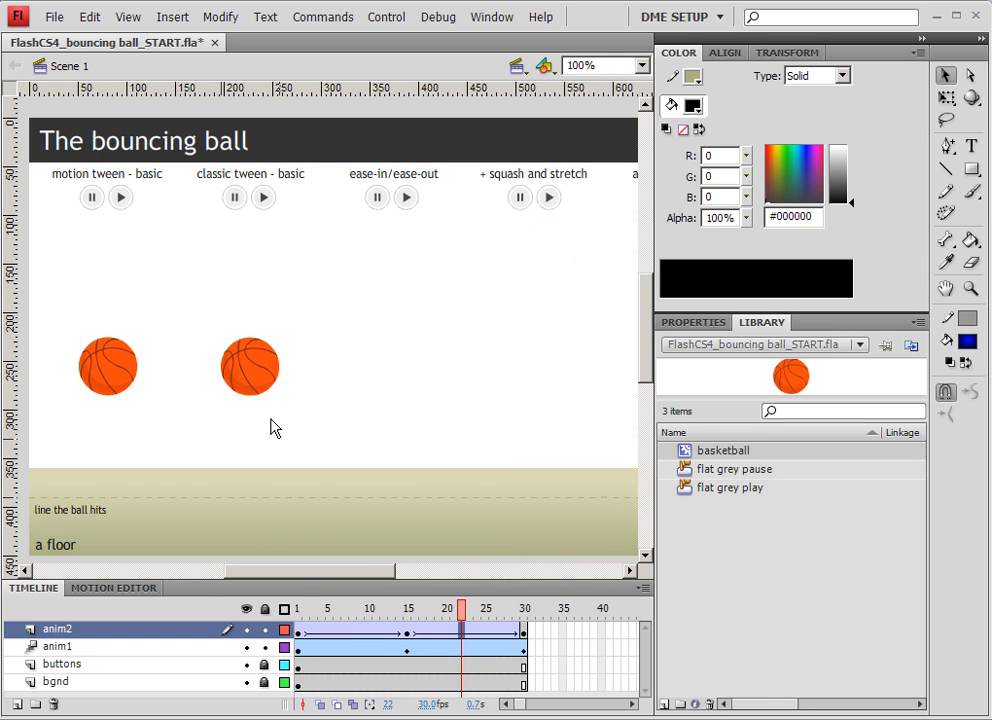
# Step: Preview both ball animations by scrubbing the timeline and testing the movie, and close the preview
pyautogui.moveTo(300, 630); pyautogui.dragTo(520, 632)
pyautogui.hotkey('ctrl', 'Return')
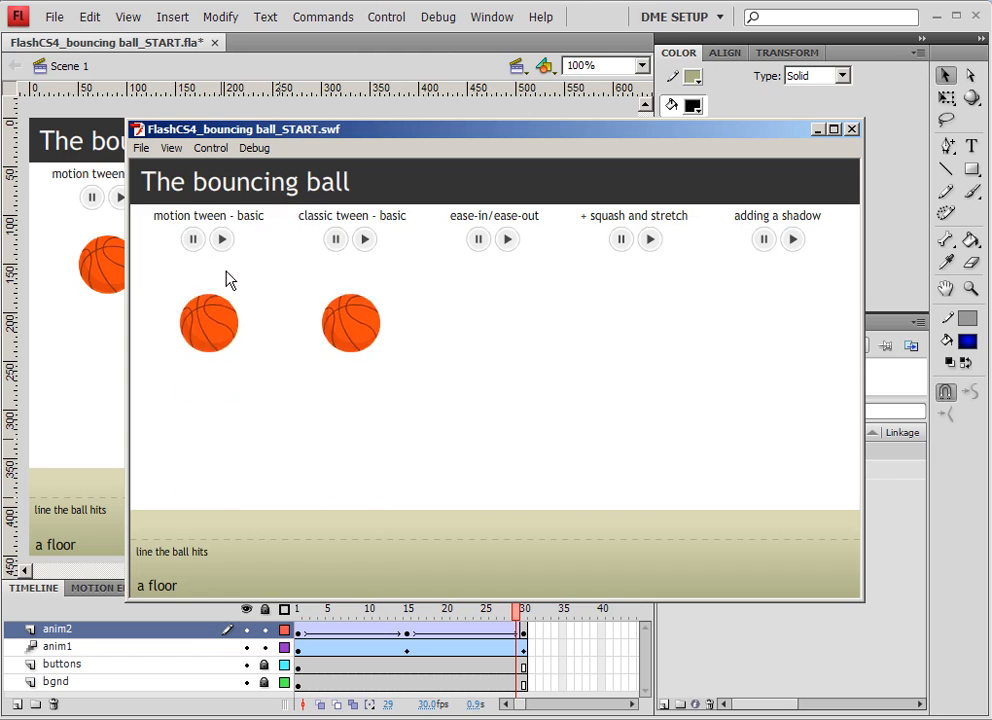
pyautogui.click(854, 130)
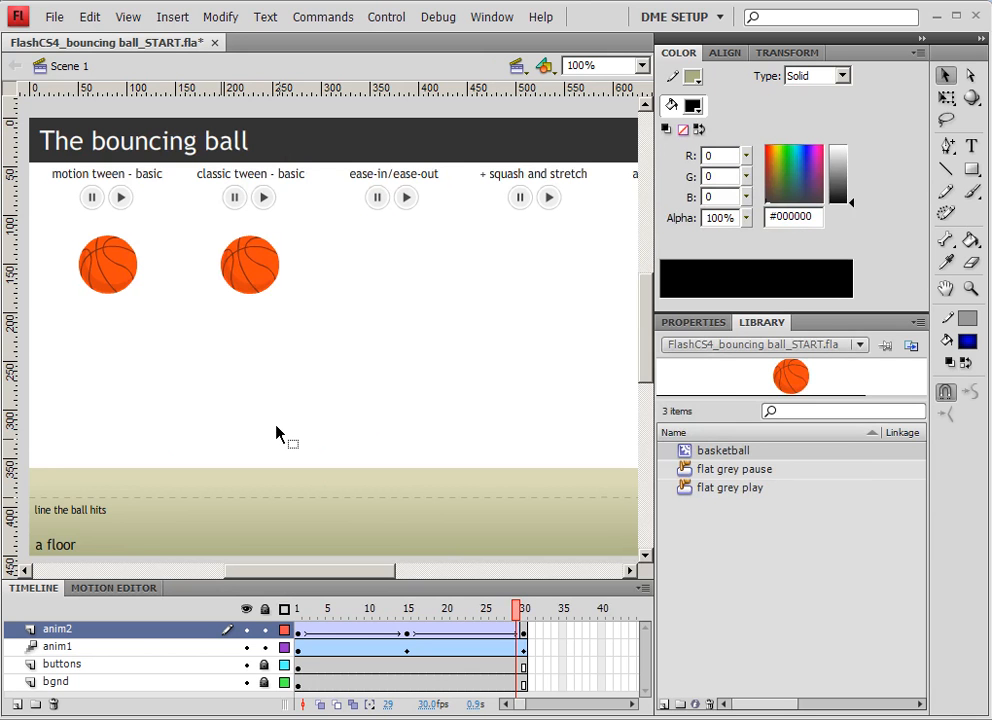
# Step: Add a new layer above anim2 and name it anim3
pyautogui.click(16, 704)
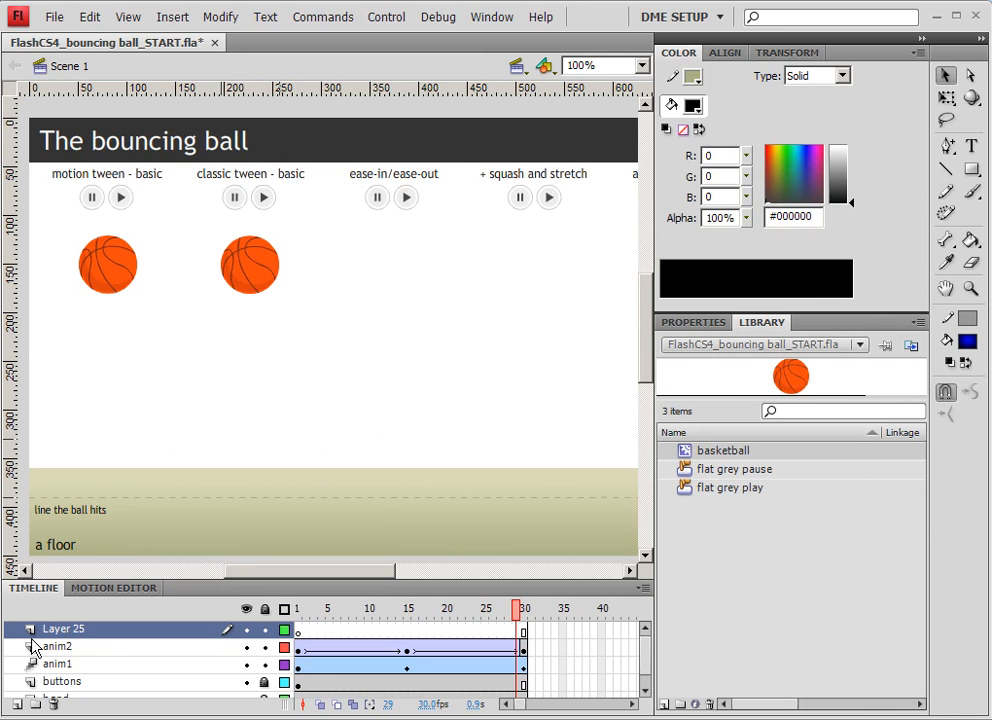
pyautogui.doubleClick(48, 630)
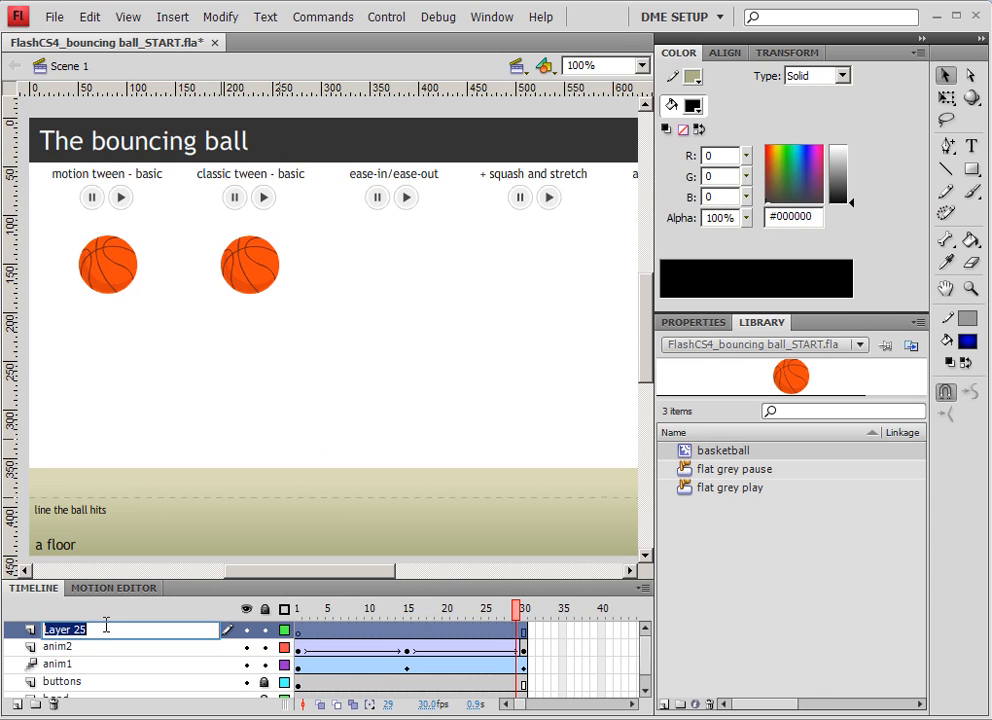
pyautogui.write('anim3')
pyautogui.press('Return')
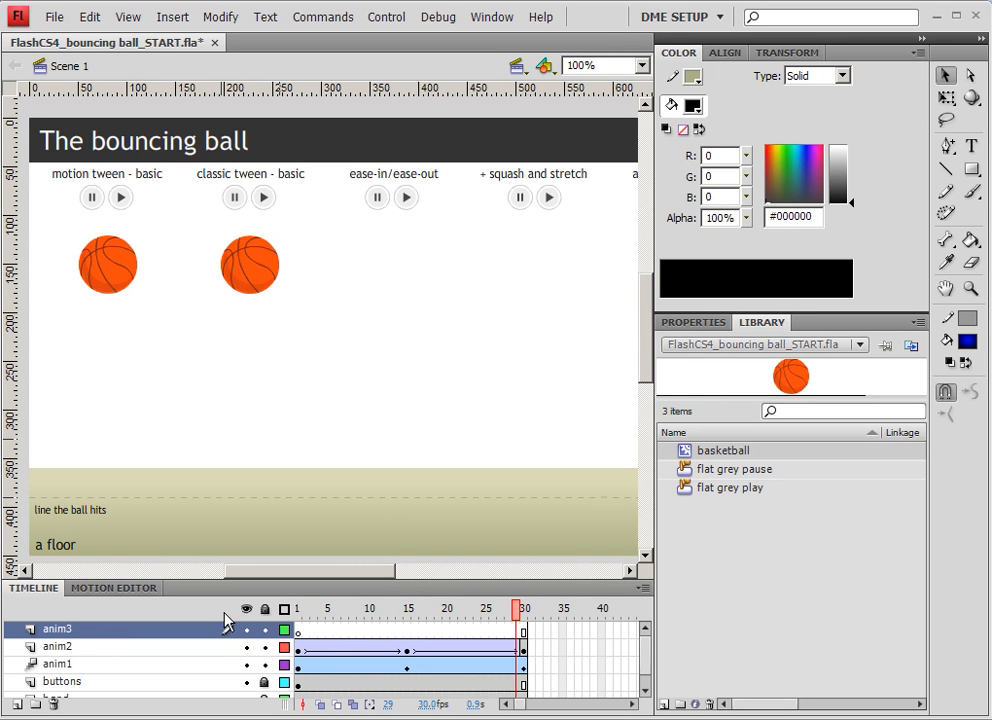
# Step: Copy frames 1 to 30 of the anim2 layer onto the anim3 layer, and lock anim2
pyautogui.moveTo(300, 655); pyautogui.dragTo(522, 648)
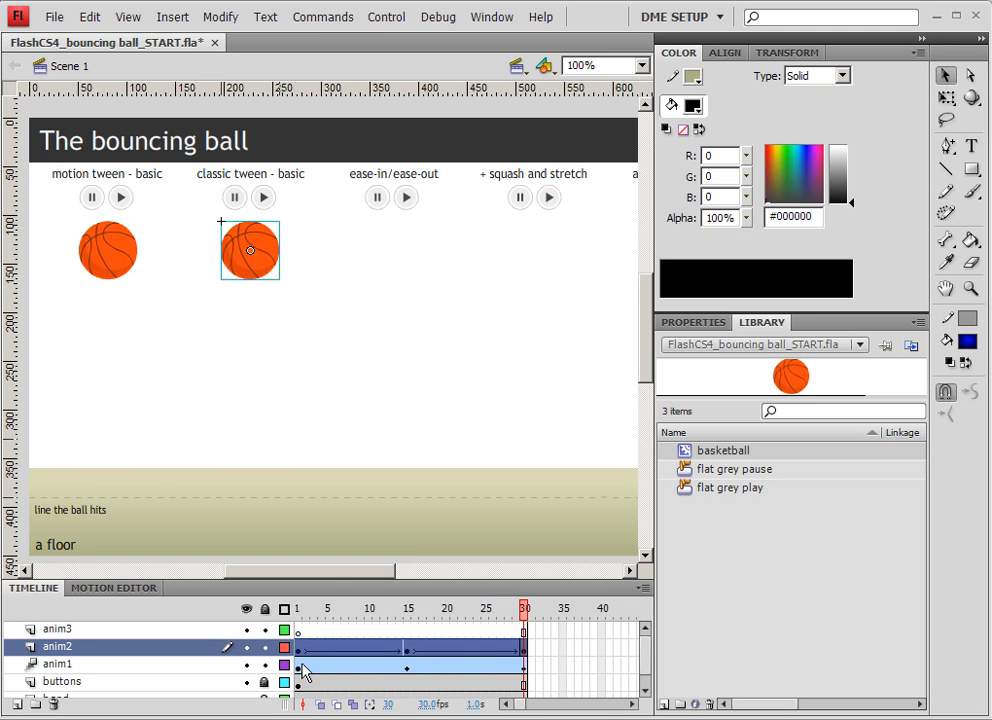
pyautogui.rightClick(301, 652)
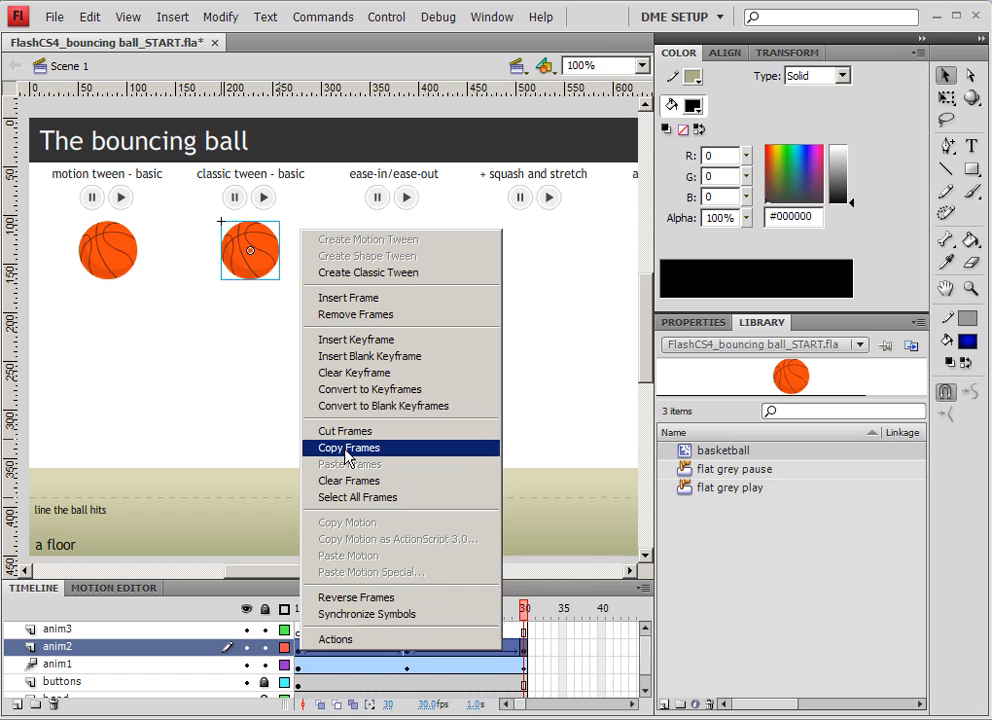
pyautogui.click(299, 647)
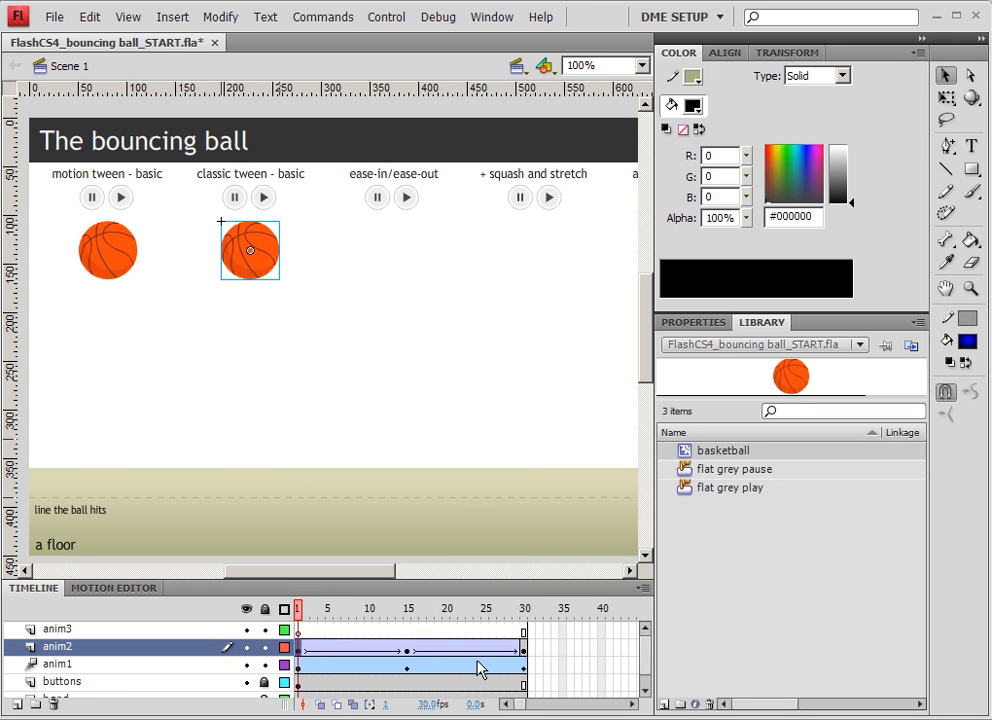
pyautogui.click(523, 648)
pyautogui.click(298, 649)
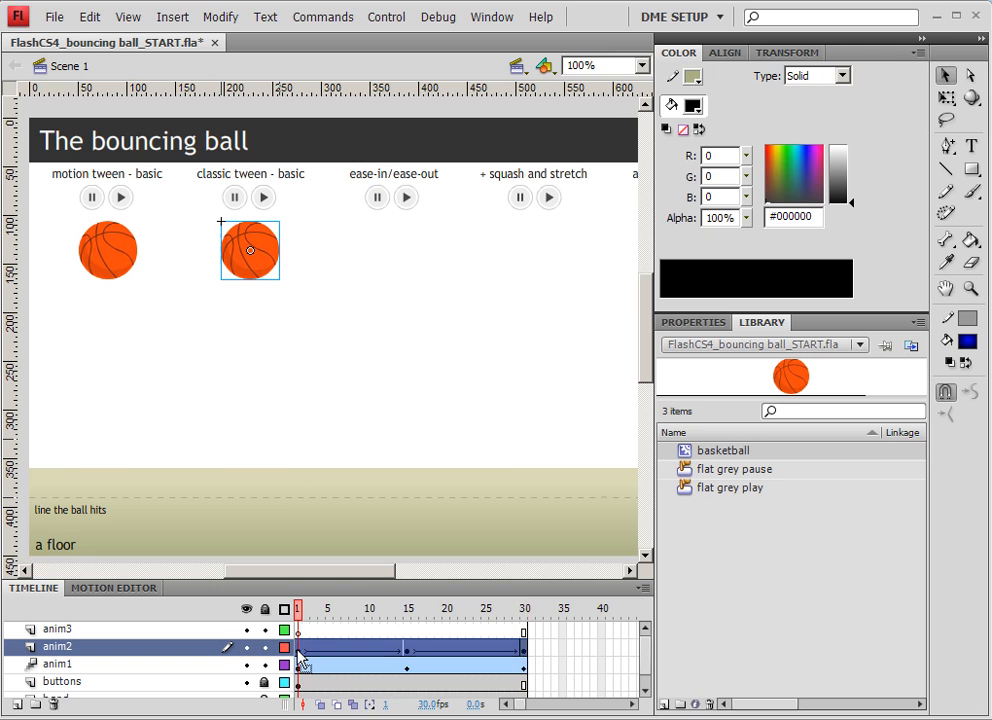
pyautogui.moveTo(298, 652); pyautogui.dragTo(300, 638)
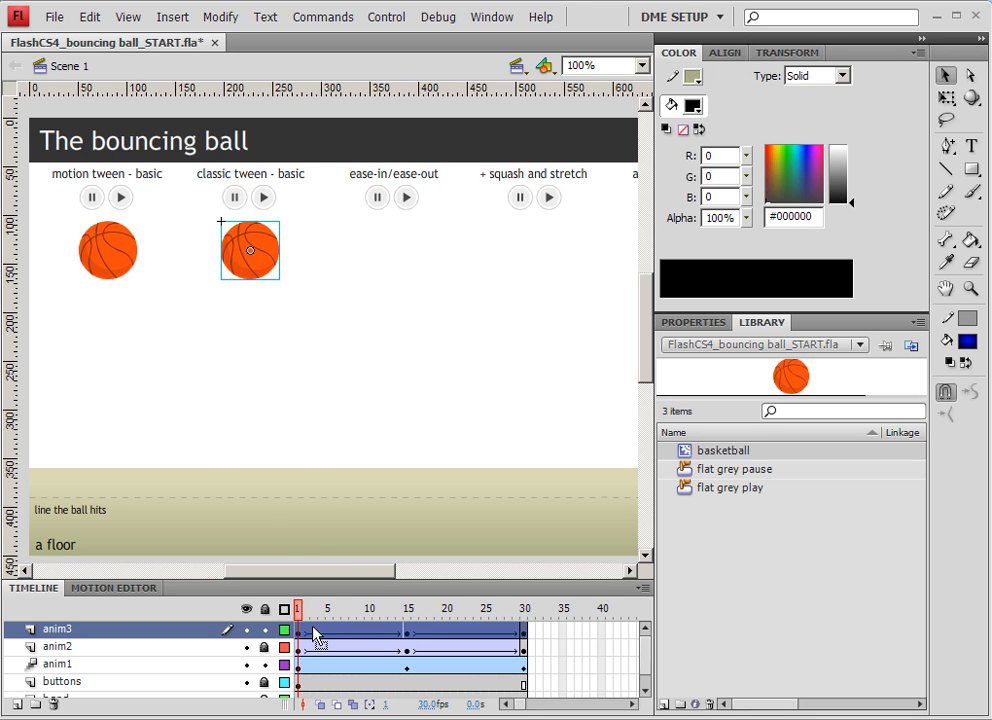
# Step: Edit multiple frames across frames 1 to 30 to move all anim3 basketballs horizontally under the ease-in/ease-out heading, and turn multiple-frame editing off
pyautogui.click(354, 705)
pyautogui.moveTo(318, 612); pyautogui.dragTo(527, 615)
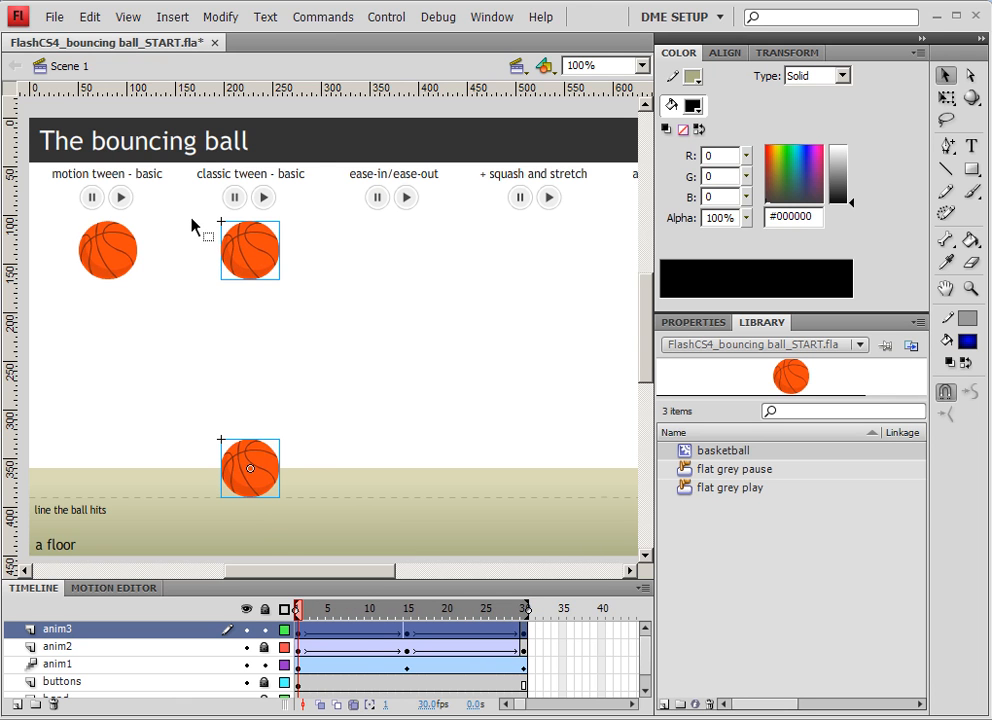
pyautogui.moveTo(192, 224); pyautogui.dragTo(339, 484)
pyautogui.moveTo(256, 268); pyautogui.dragTo(395, 270)
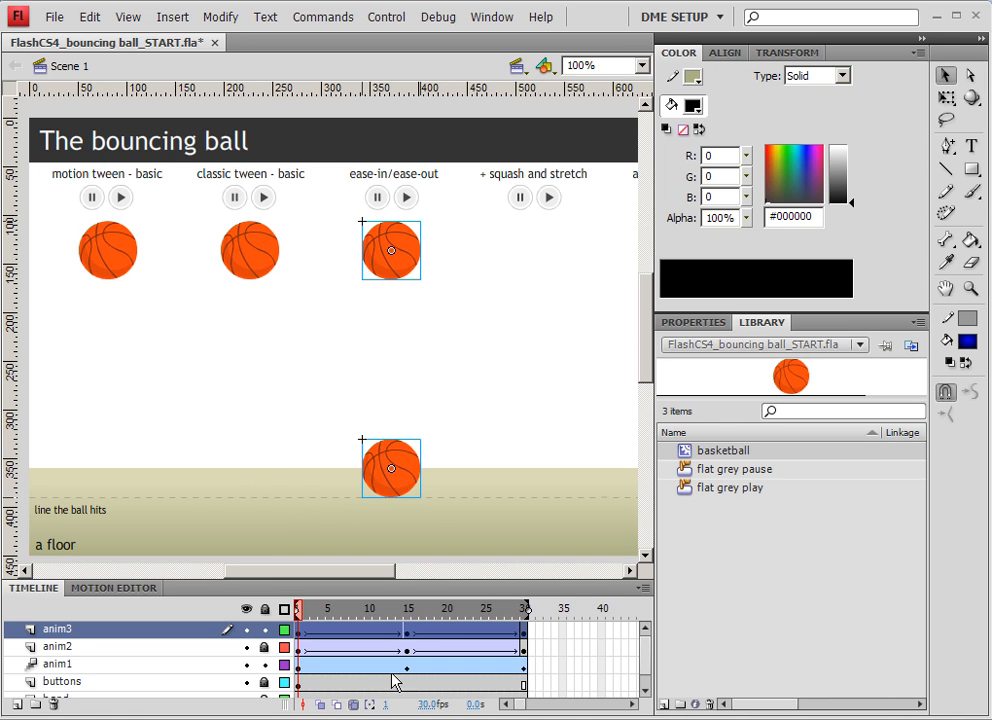
pyautogui.click(355, 705)
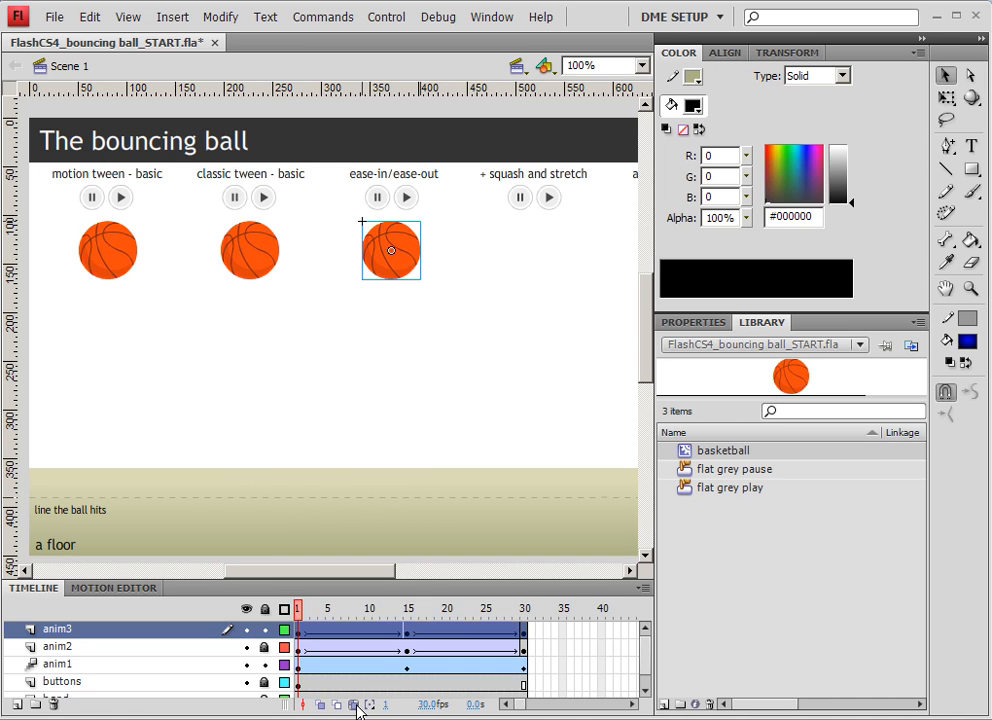
# Step: Set the ease on anim3 to -100 (in) for the falling tween and 100 (out) for the rising tween
pyautogui.moveTo(428, 607); pyautogui.dragTo(332, 611)
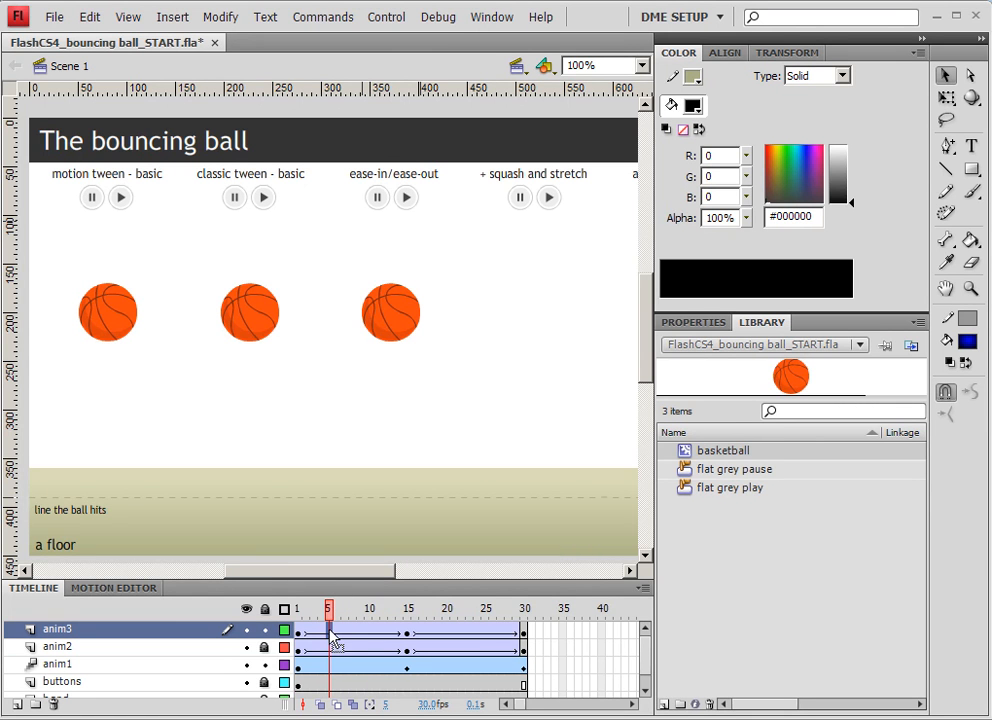
pyautogui.click(705, 323)
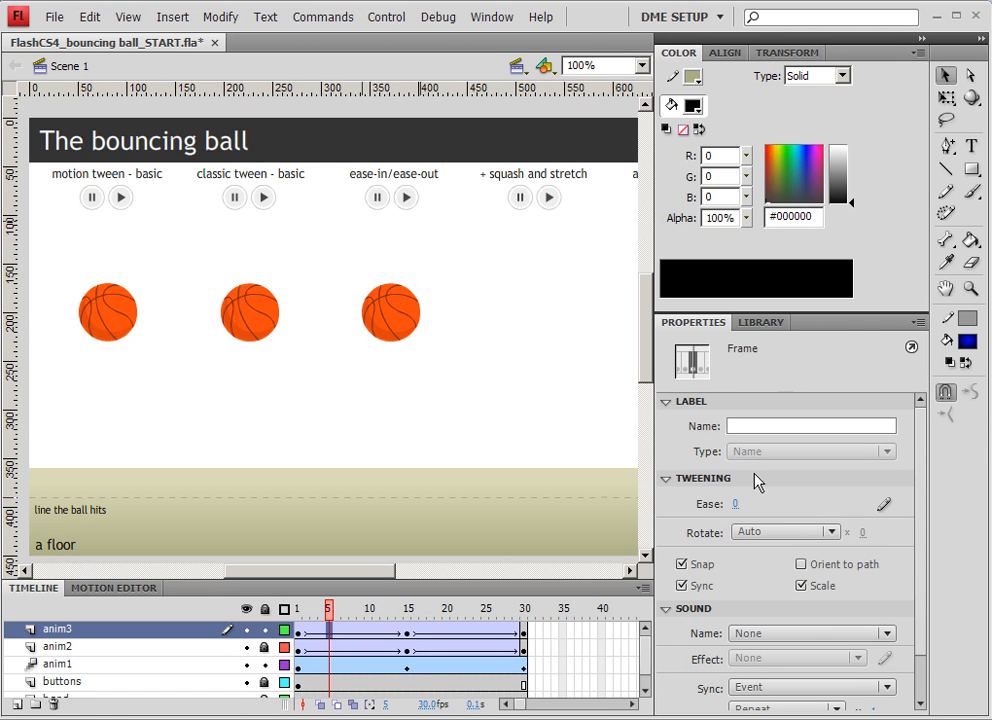
pyautogui.moveTo(733, 507); pyautogui.dragTo(436, 516)
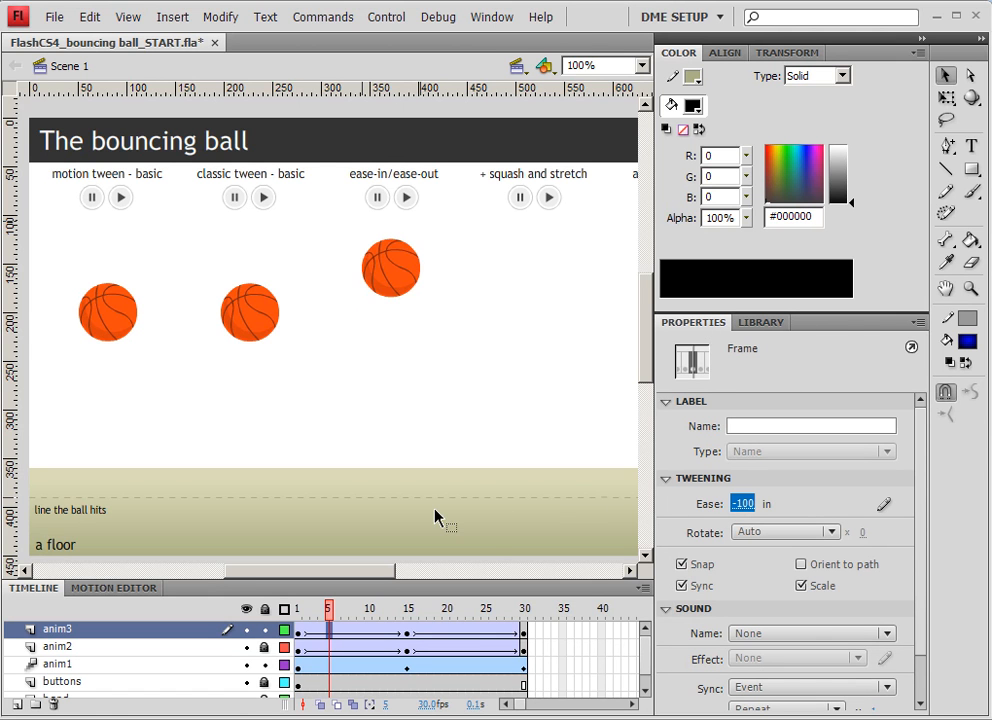
pyautogui.moveTo(328, 608); pyautogui.dragTo(445, 632)
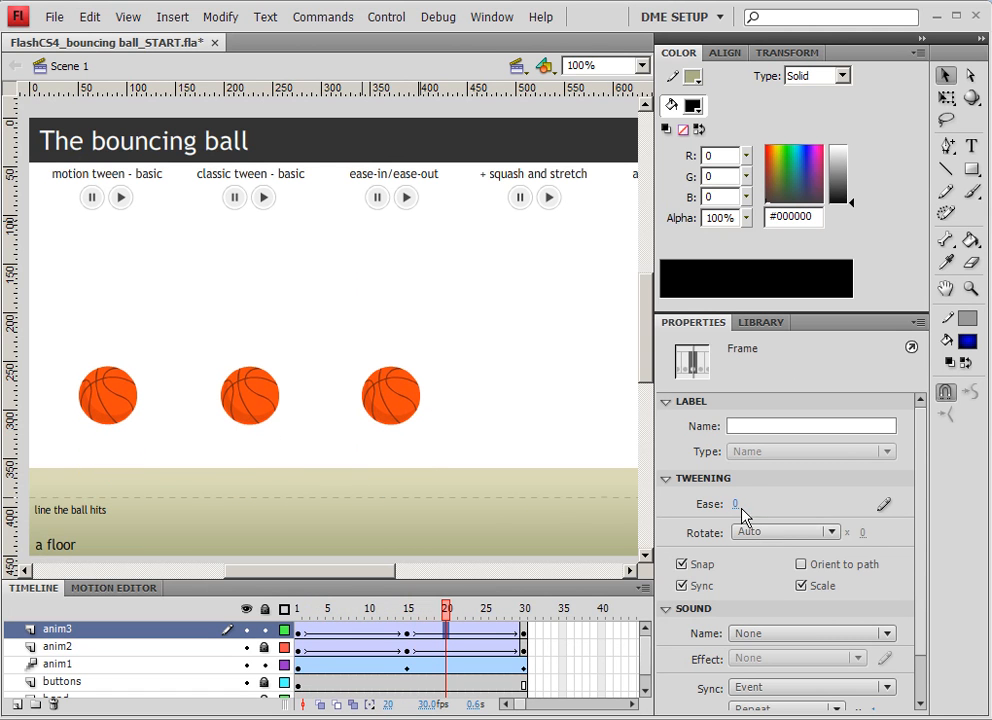
pyautogui.moveTo(737, 504); pyautogui.dragTo(922, 508)
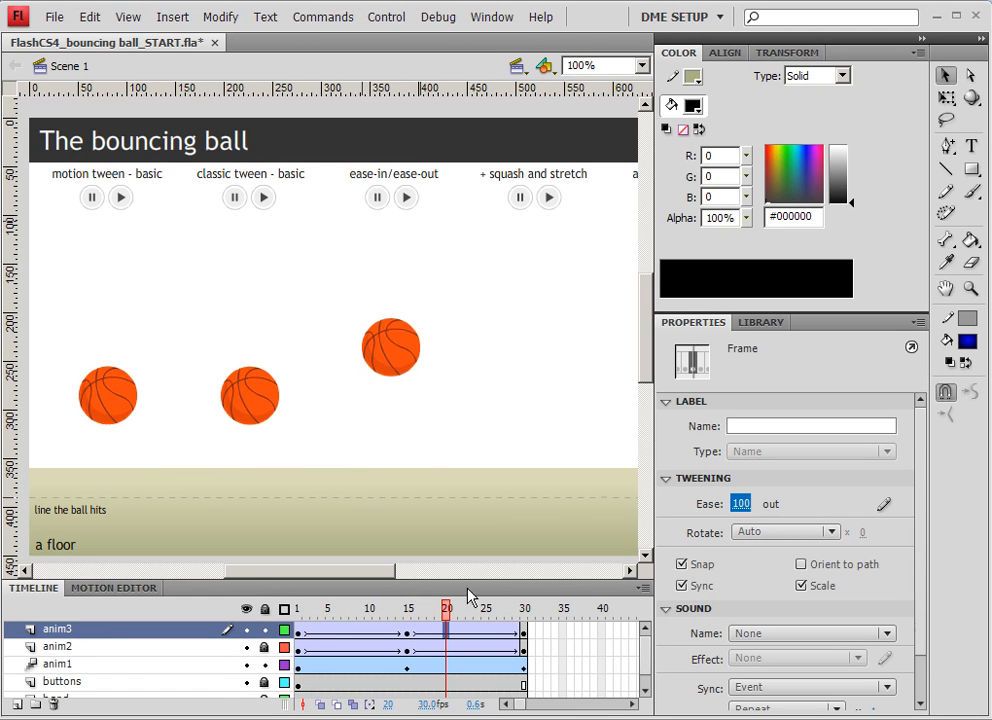
# Step: Preview the eased bounce beside the other two balls by scrubbing to frame 30 and testing the movie
pyautogui.moveTo(445, 614); pyautogui.dragTo(530, 621)
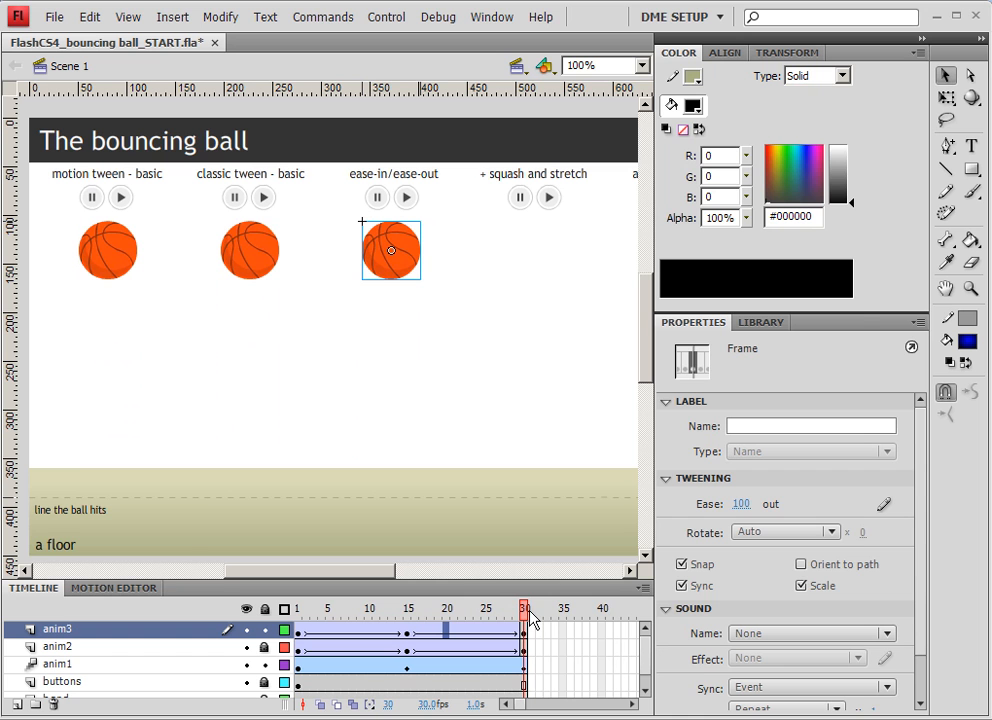
pyautogui.hotkey('ctrl', 'Return')
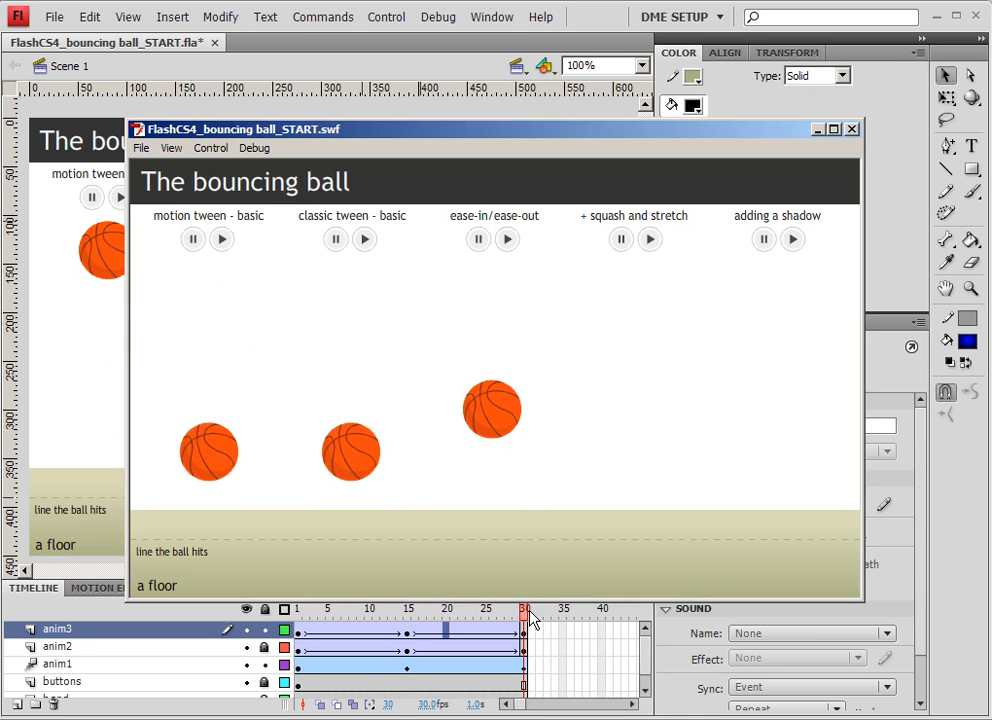